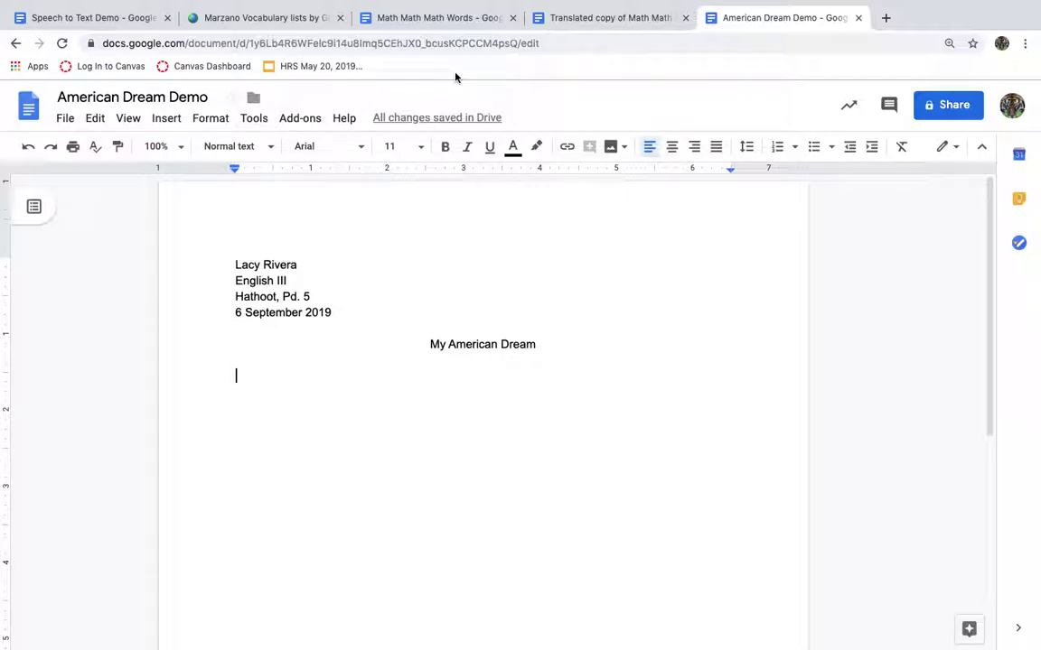
Step: Search Google for "American dream essay" in a new browser tab
{"action": "left_click", "coordinate": [888, 19]}
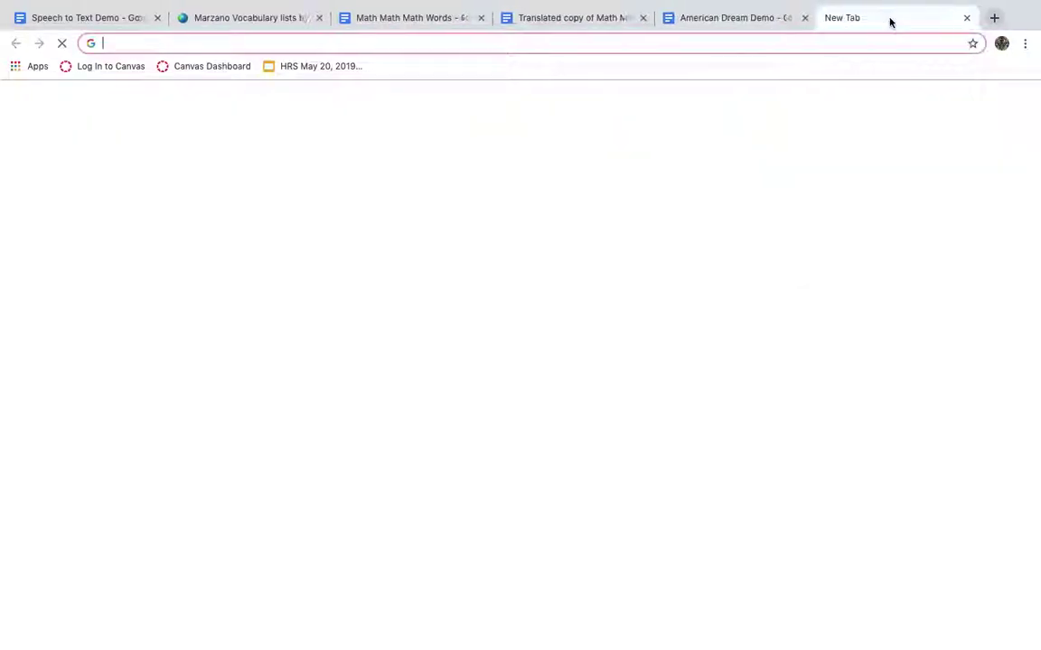
{"action": "left_click", "coordinate": [474, 304]}
{"action": "type", "text": "A"}
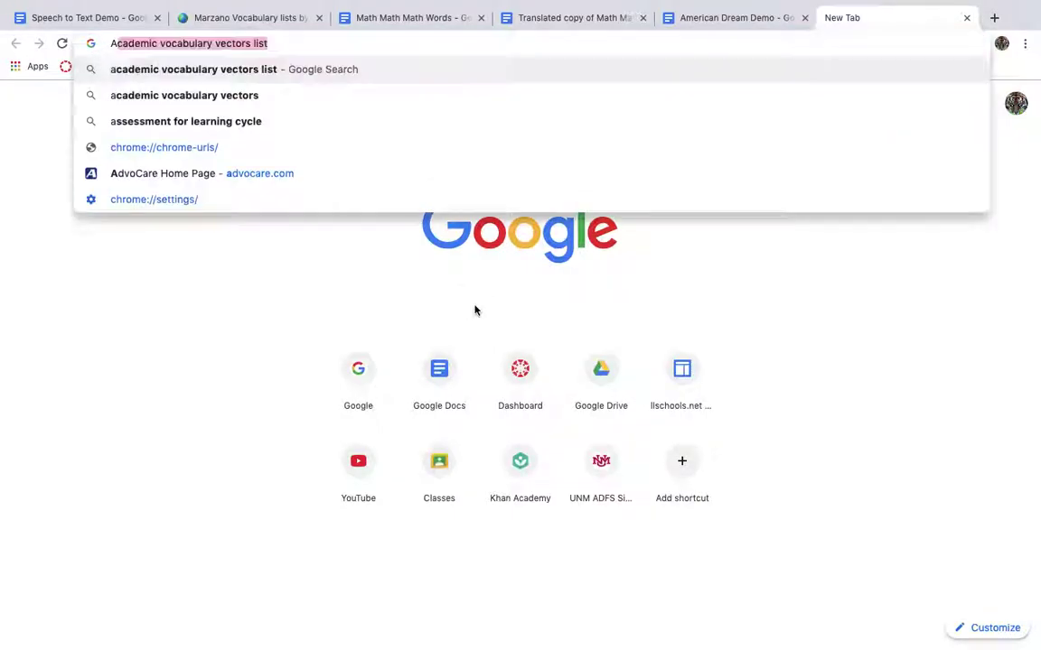
{"action": "type", "text": "merican dream essay"}
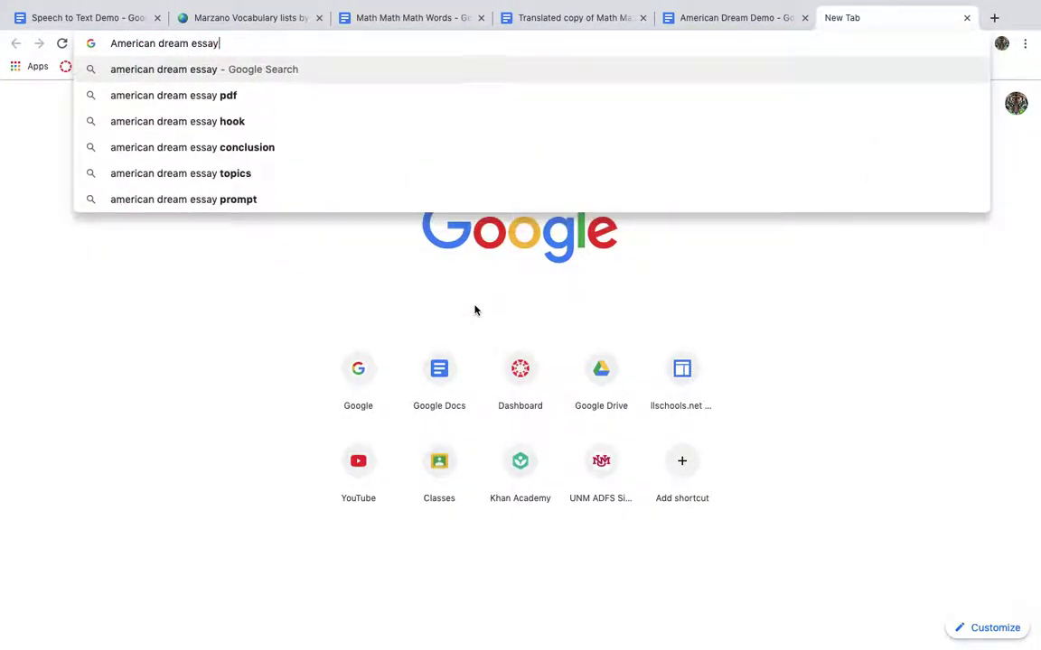
{"action": "key", "text": "Return"}
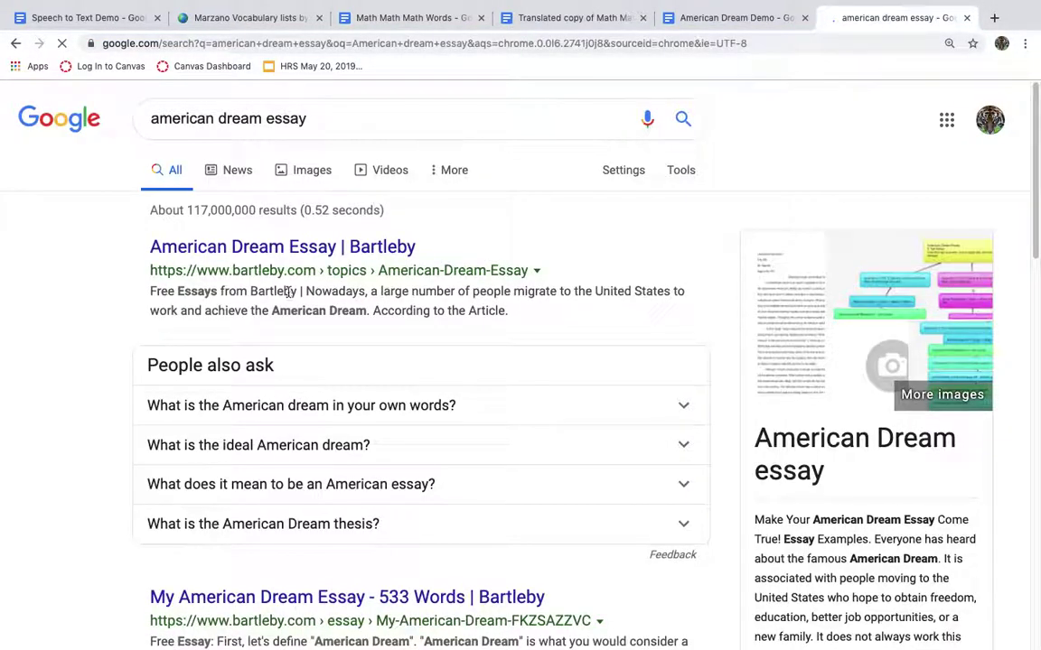
Step: Look through the essay results, view the "What is the American Dream? Free Essay Example" page, and return to the results
{"action": "scroll", "coordinate": [389, 549], "scroll_direction": "down", "scroll_amount": 3}
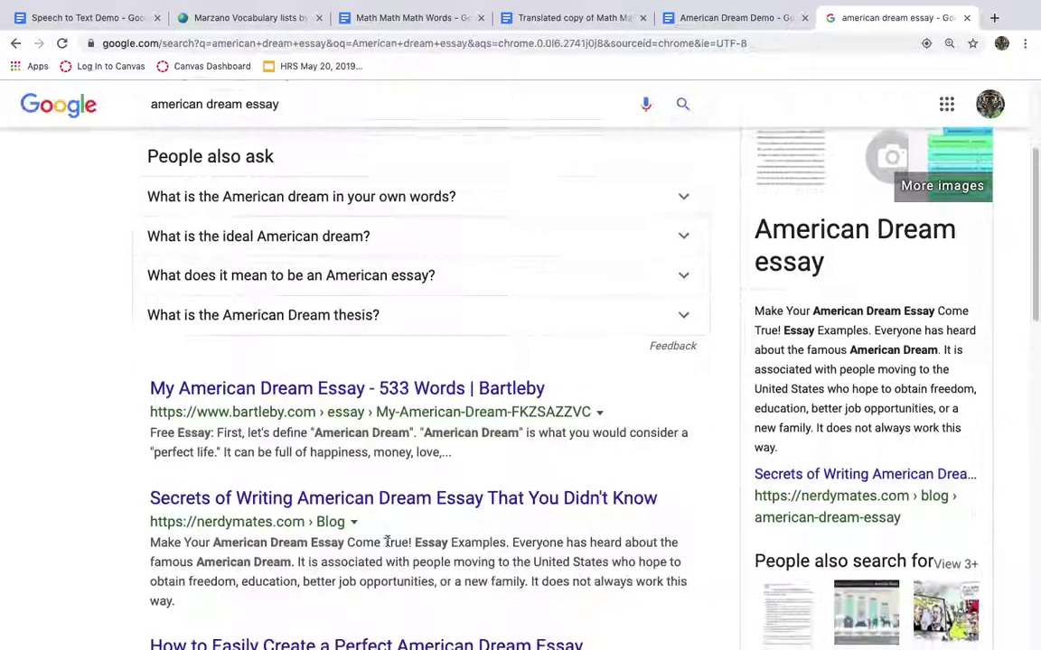
{"action": "scroll", "coordinate": [389, 542], "scroll_direction": "down", "scroll_amount": 1}
{"action": "scroll", "coordinate": [389, 539], "scroll_direction": "down", "scroll_amount": 3}
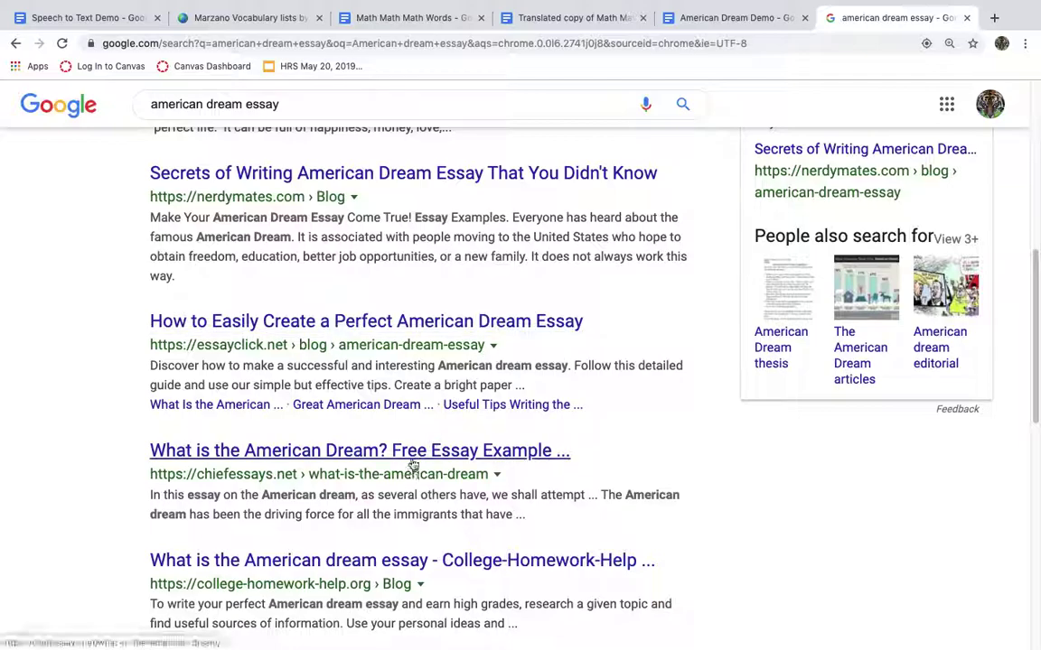
{"action": "left_click", "coordinate": [413, 458]}
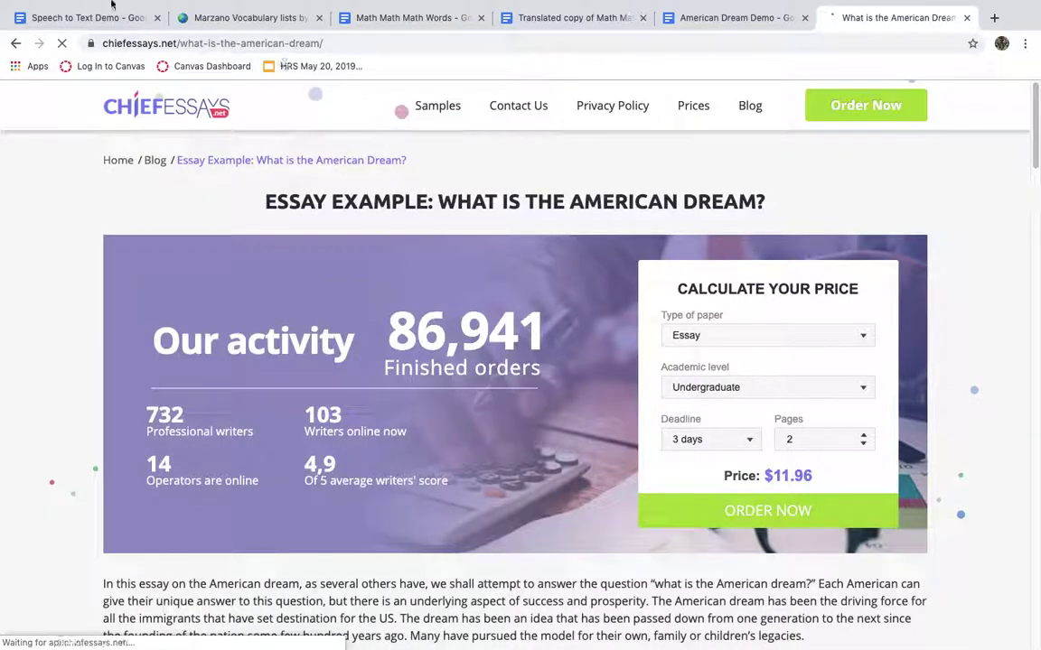
{"action": "left_click", "coordinate": [17, 42]}
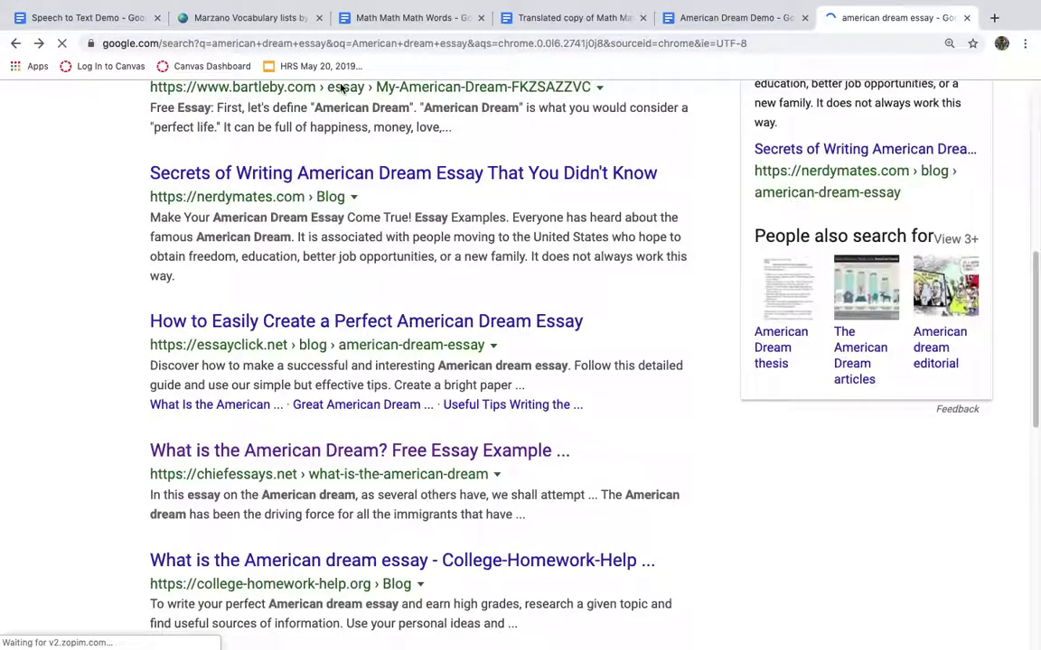
Step: Search Google for "my american dream" and look through the results for a suitable text
{"action": "left_click", "coordinate": [309, 125]}
{"action": "left_click_drag", "start_coordinate": [309, 125], "coordinate": [102, 109]}
{"action": "type", "text": "my american dream"}
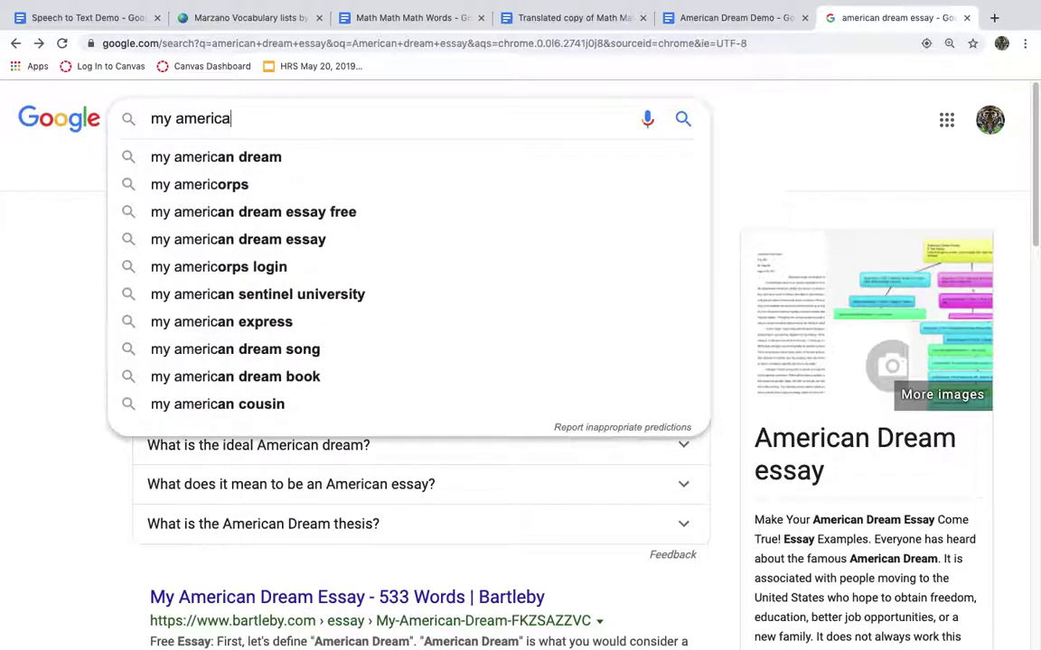
{"action": "key", "text": "Return"}
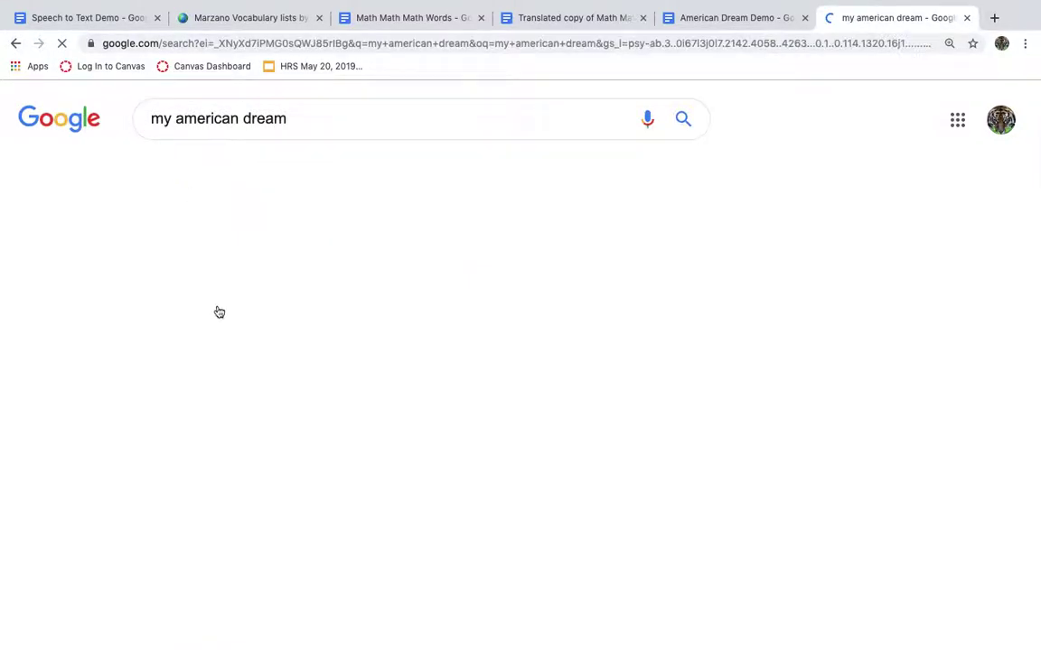
{"action": "scroll", "coordinate": [337, 481], "scroll_direction": "down", "scroll_amount": 7}
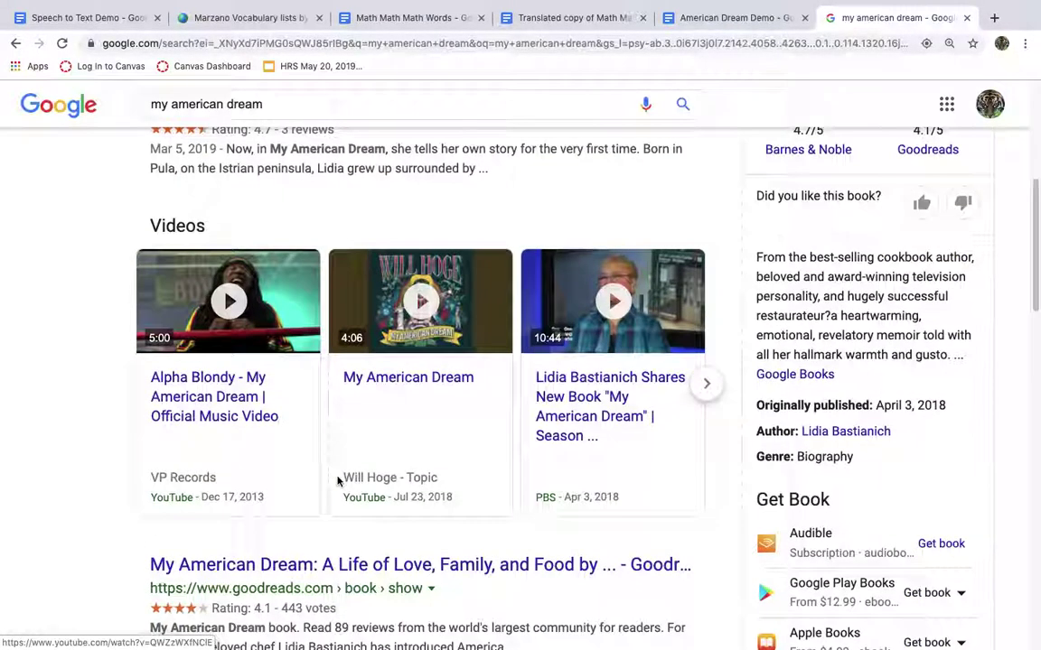
{"action": "scroll", "coordinate": [338, 481], "scroll_direction": "down", "scroll_amount": 3}
{"action": "scroll", "coordinate": [338, 482], "scroll_direction": "down", "scroll_amount": 10}
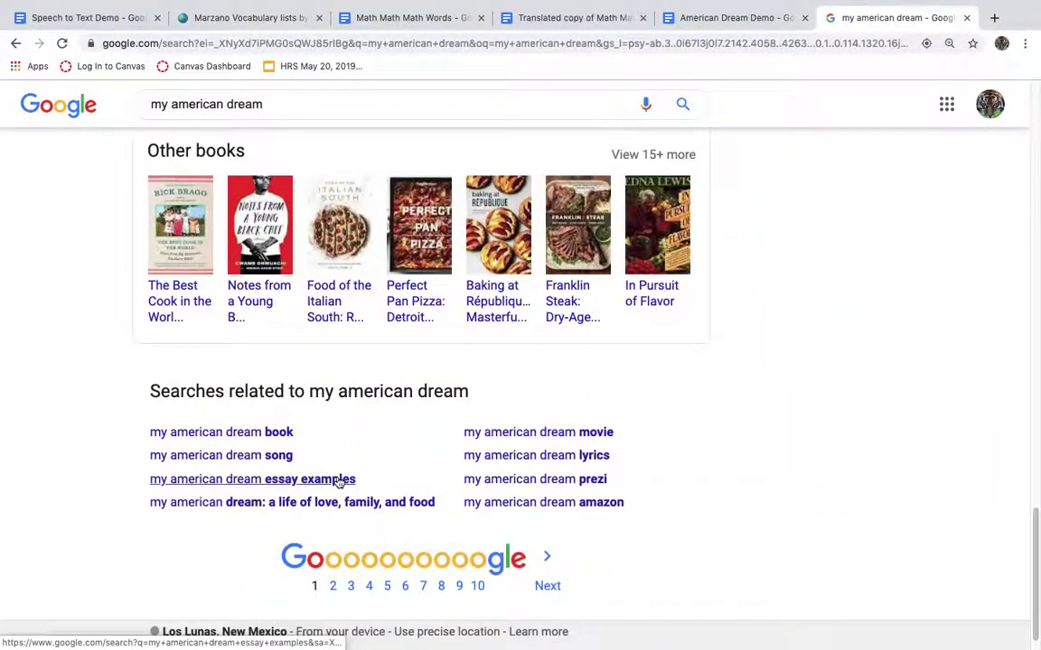
Step: Refine the search to "my american dream blog" and open the americandreamconference.com blog
{"action": "scroll", "coordinate": [337, 479], "scroll_direction": "up", "scroll_amount": 20}
{"action": "left_click", "coordinate": [316, 118]}
{"action": "type", "text": "blog"}
{"action": "key", "text": "Return"}
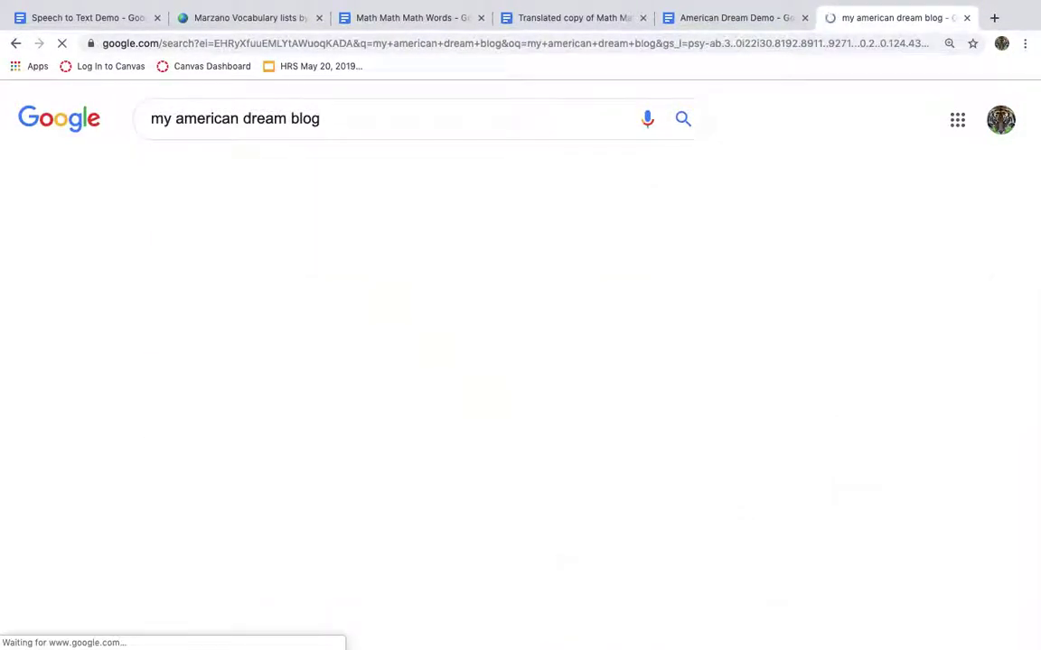
{"action": "left_click", "coordinate": [346, 248]}
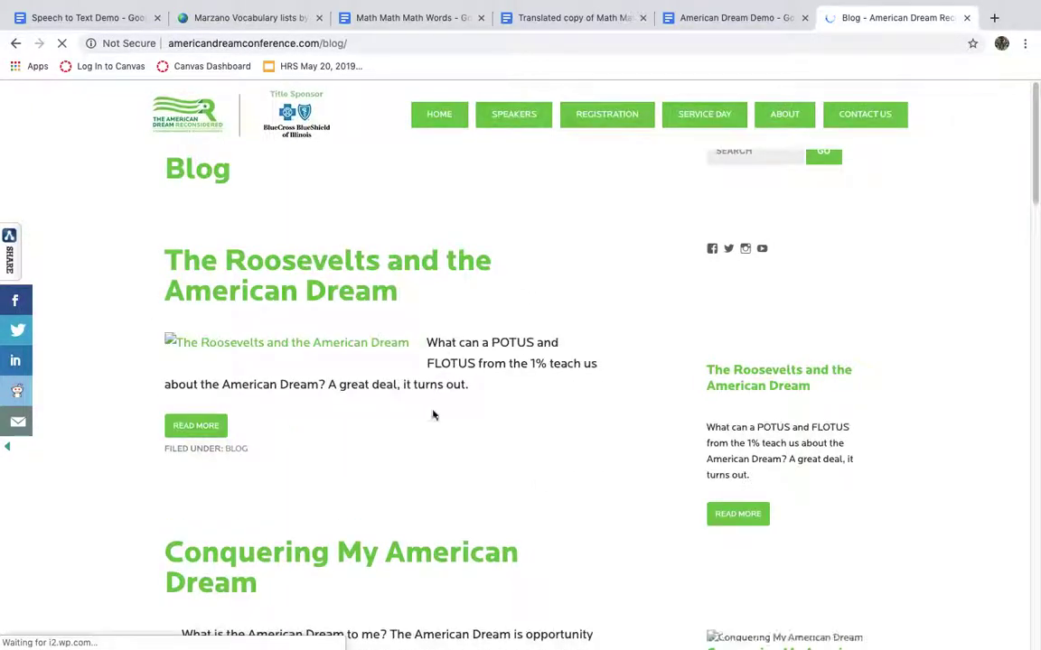
Step: Copy the summary under "Conquering My American Dream" and paste it below the title in the American Dream Demo document
{"action": "scroll", "coordinate": [434, 394], "scroll_direction": "down", "scroll_amount": 4}
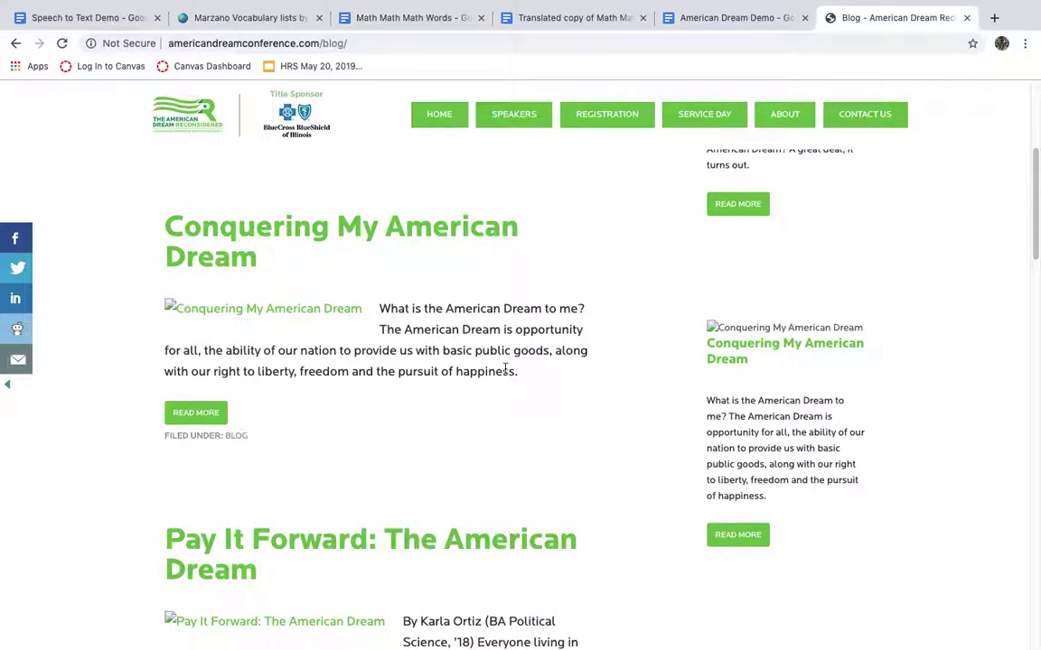
{"action": "left_click_drag", "start_coordinate": [520, 371], "coordinate": [374, 305]}
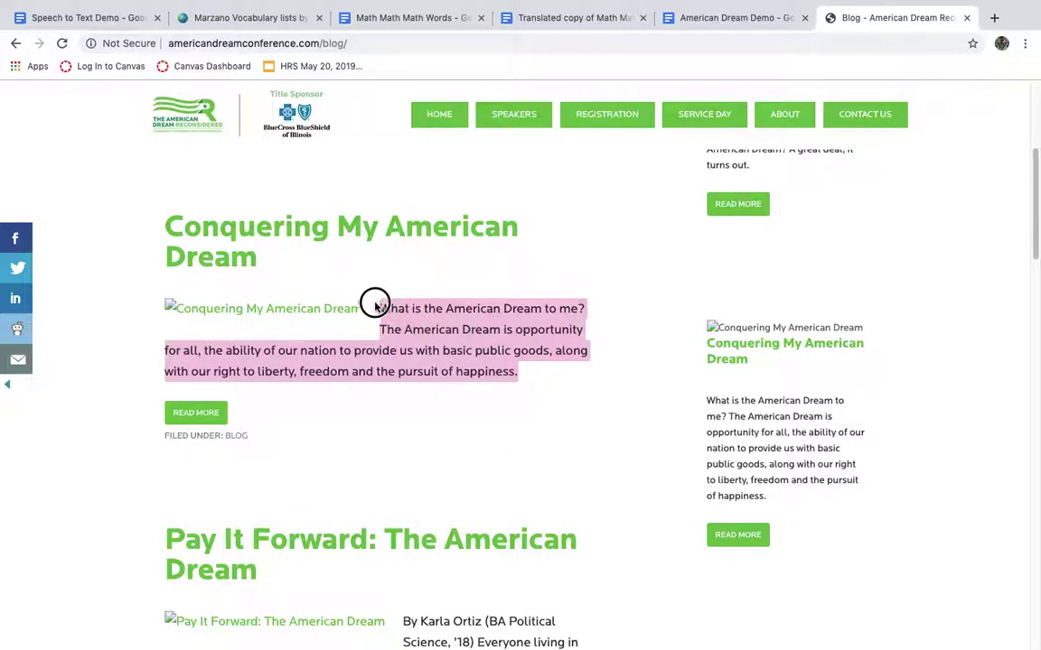
{"action": "right_click", "coordinate": [435, 334]}
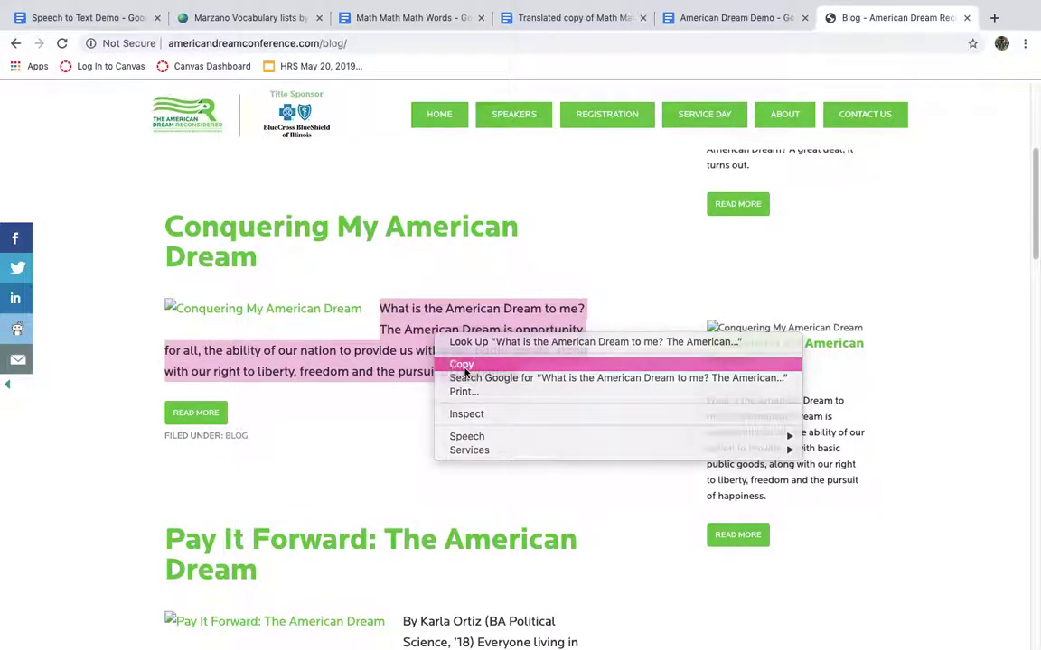
{"action": "left_click", "coordinate": [465, 371]}
{"action": "left_click", "coordinate": [731, 17]}
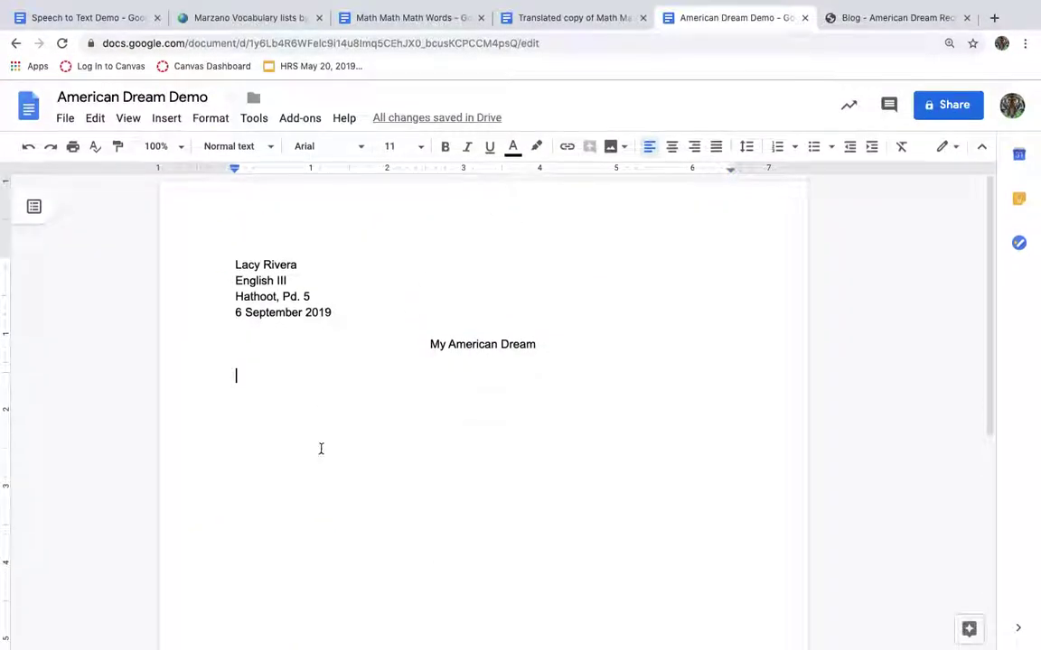
{"action": "key", "text": "super+v"}
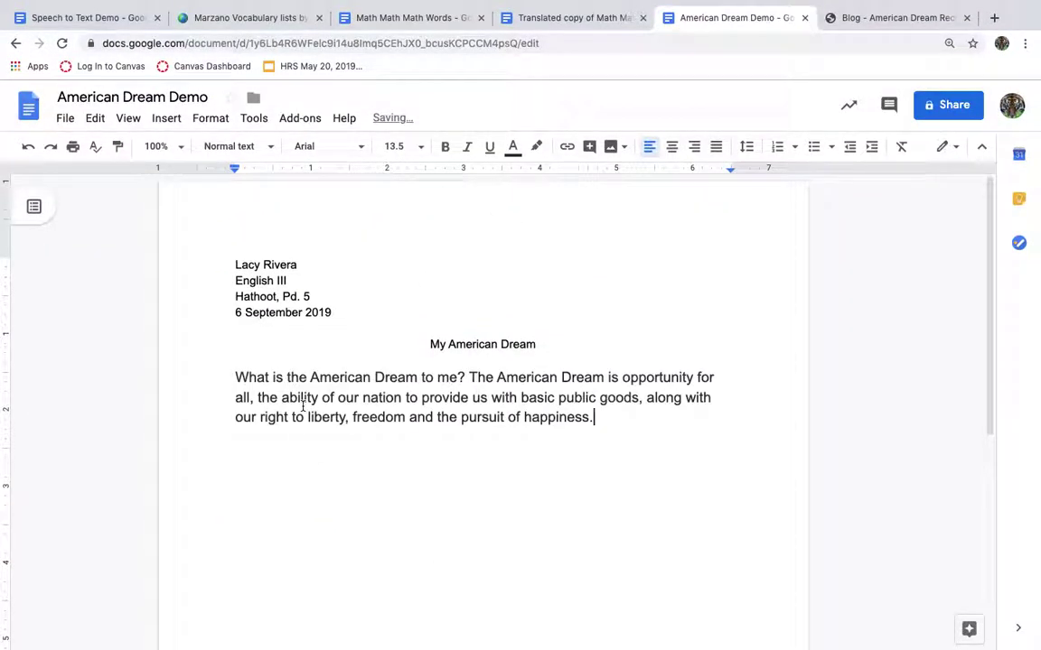
{"action": "key", "text": "Return"}
{"action": "key", "text": "Return"}
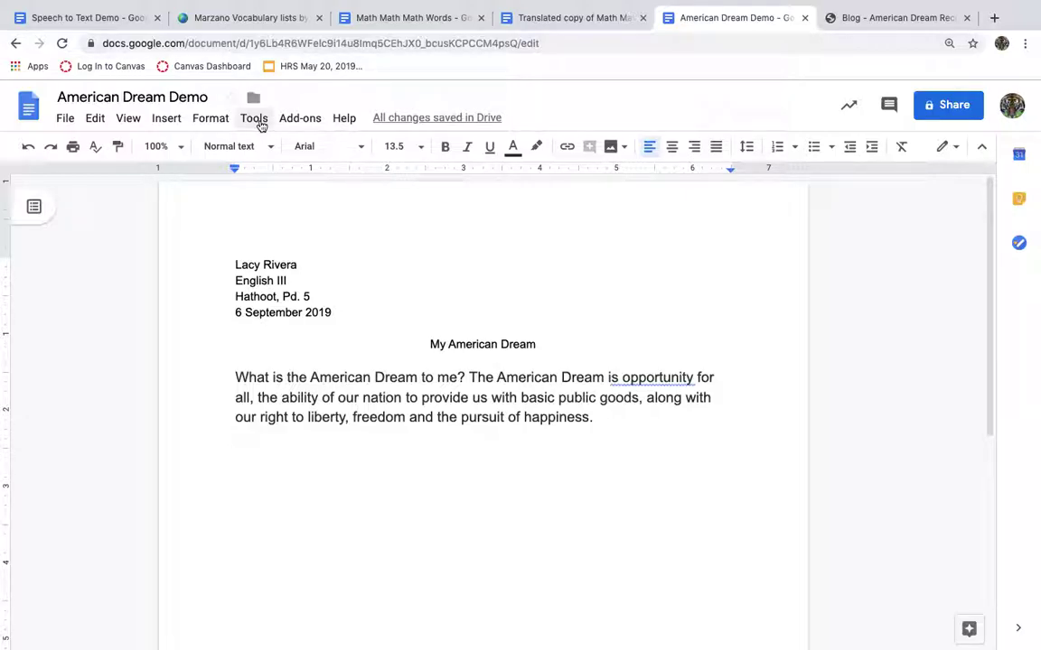
Step: Add a comment at the pasted paragraph's end: "Really? I found this from XXX website. Try again. See me to show me what you know."
{"action": "left_click", "coordinate": [641, 415]}
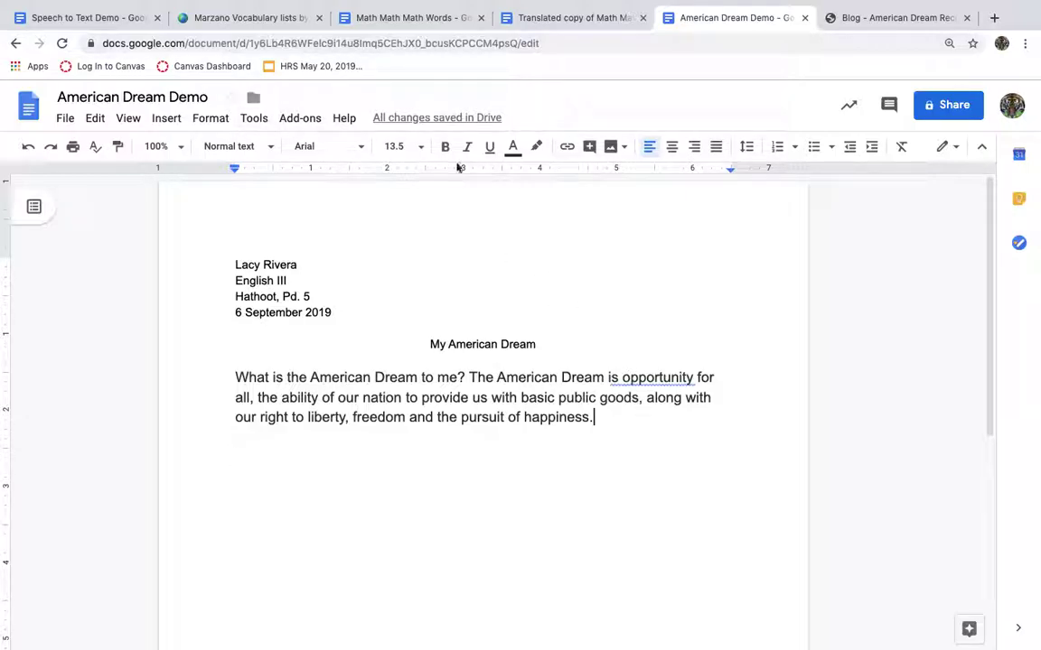
{"action": "left_click", "coordinate": [171, 120]}
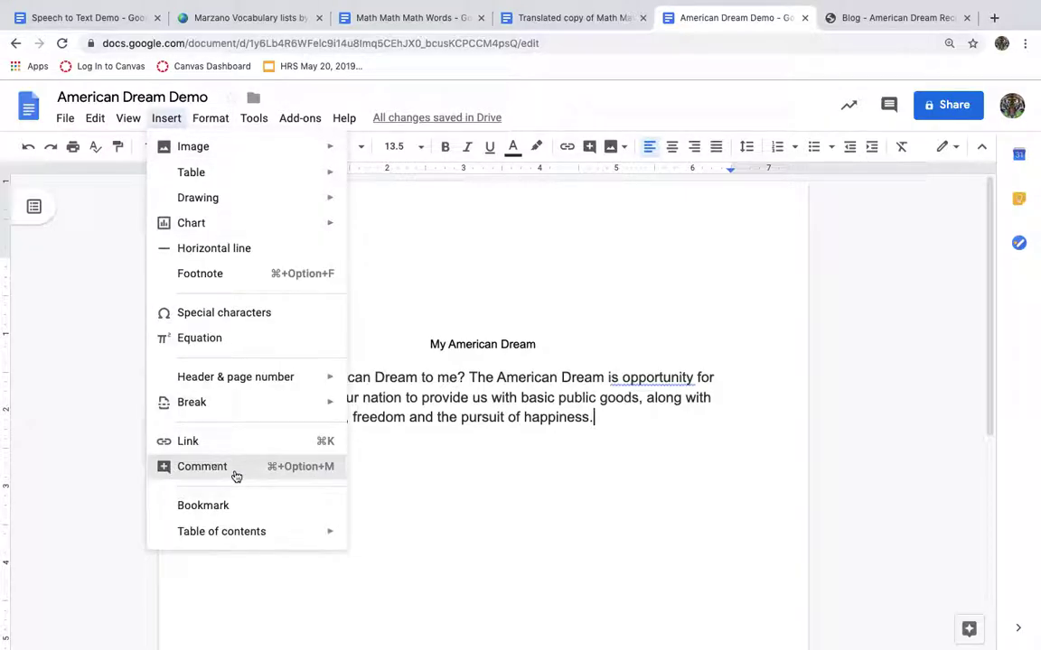
{"action": "left_click", "coordinate": [203, 467]}
{"action": "type", "text": "Really? I fou"}
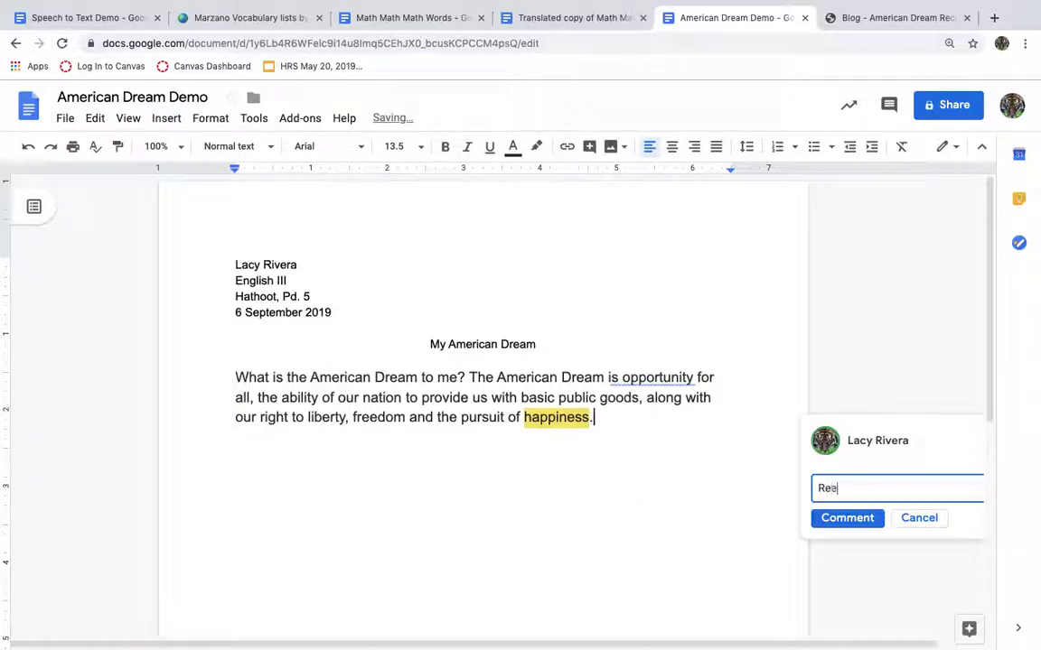
{"action": "type", "text": "nd th"}
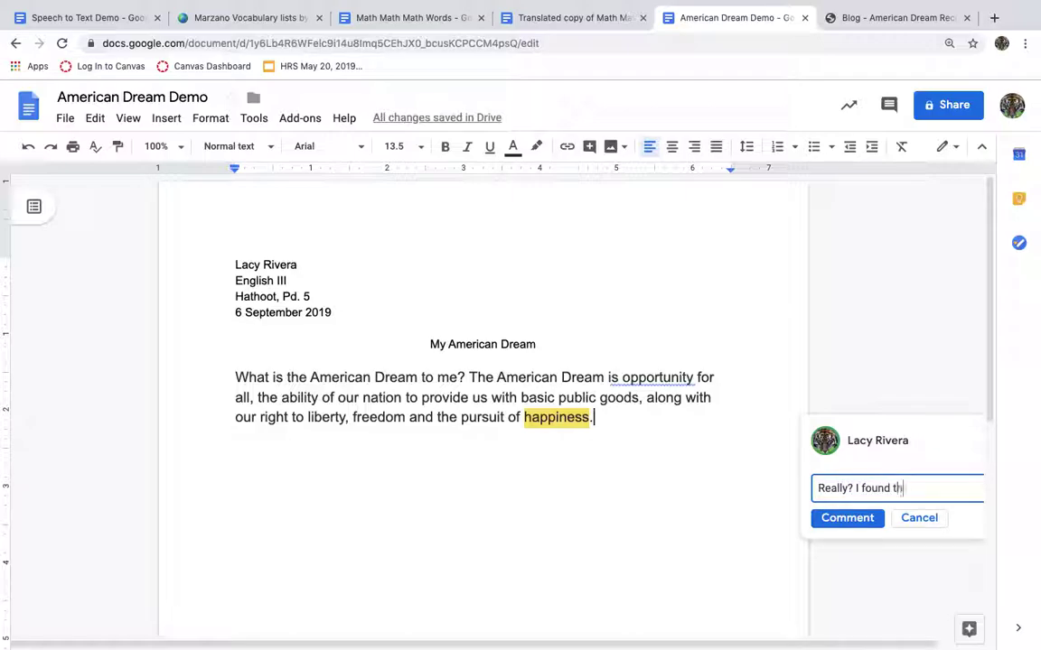
{"action": "type", "text": "is from XXX website."}
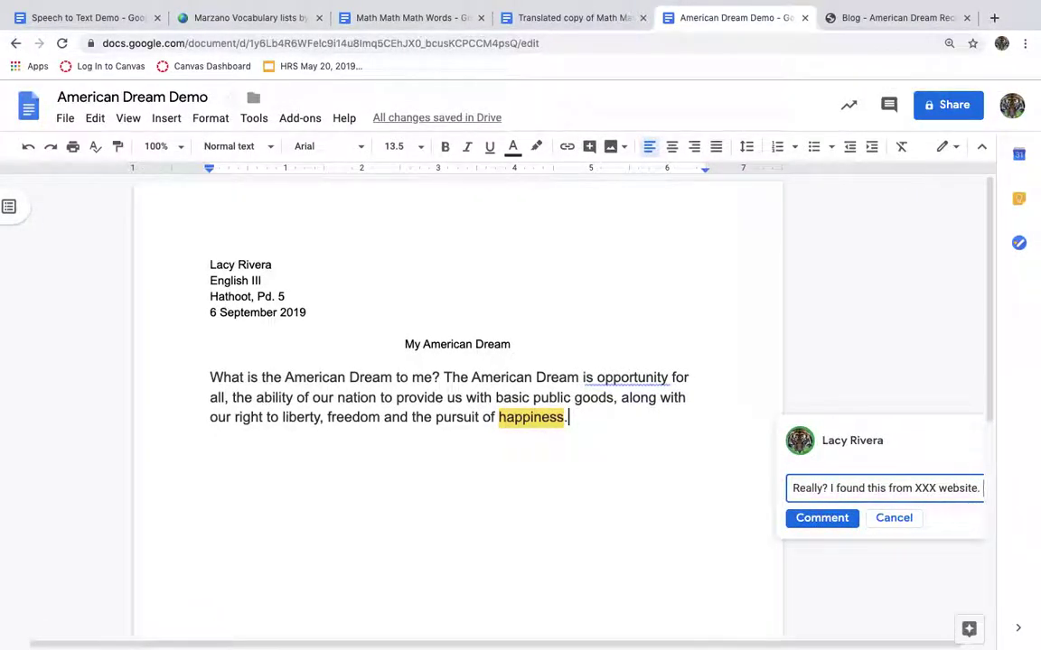
{"action": "type", "text": " Try again. See me"}
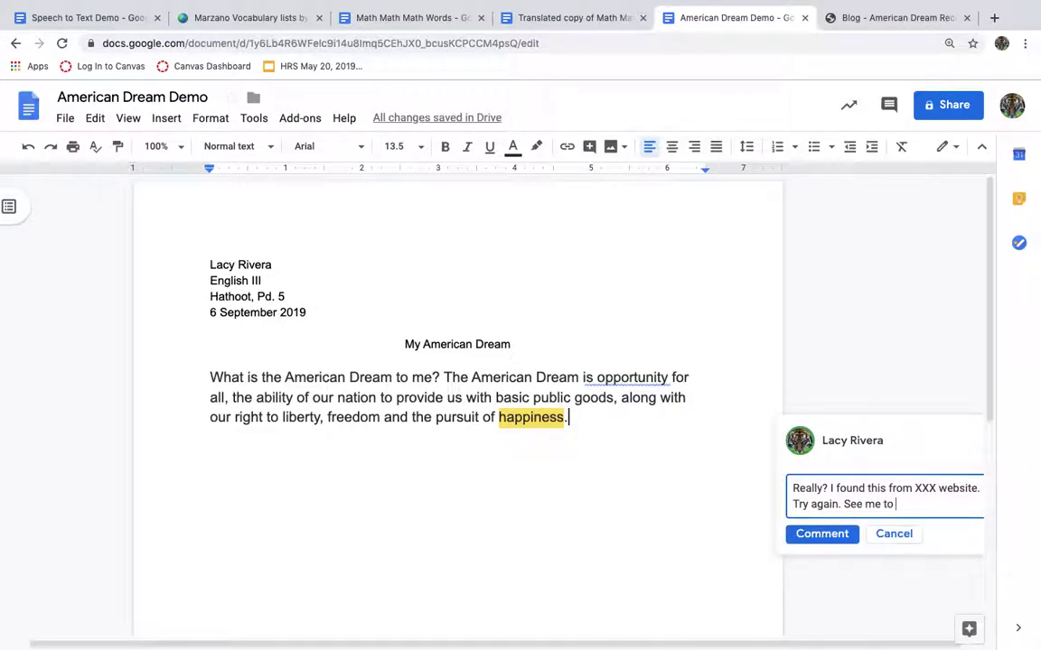
{"action": "type", "text": "to show me what you "}
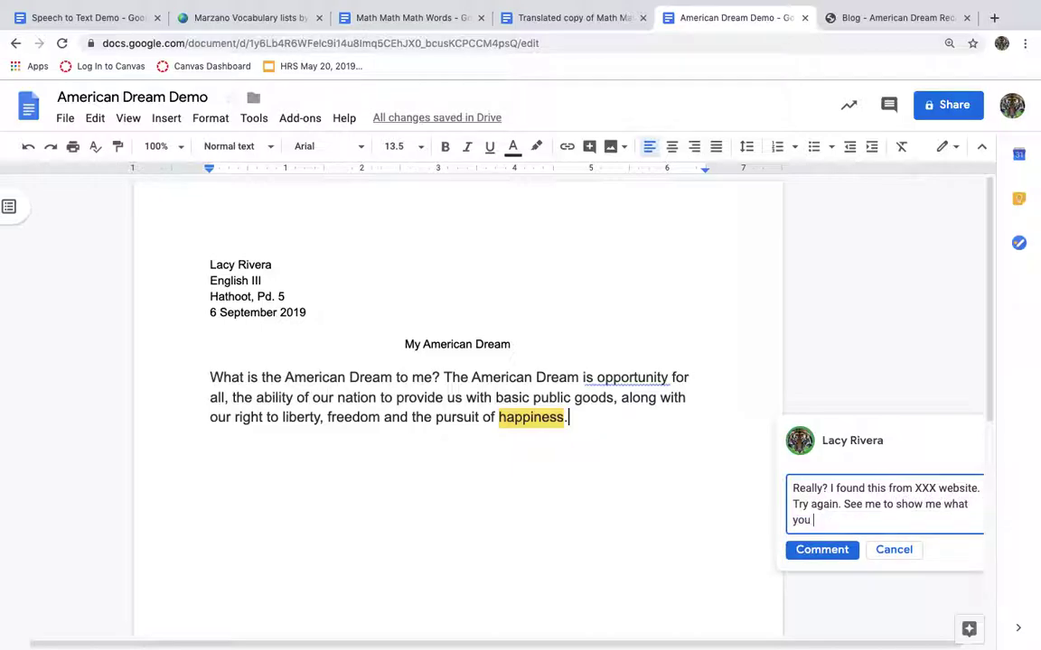
{"action": "type", "text": "know."}
{"action": "left_click", "coordinate": [846, 551]}
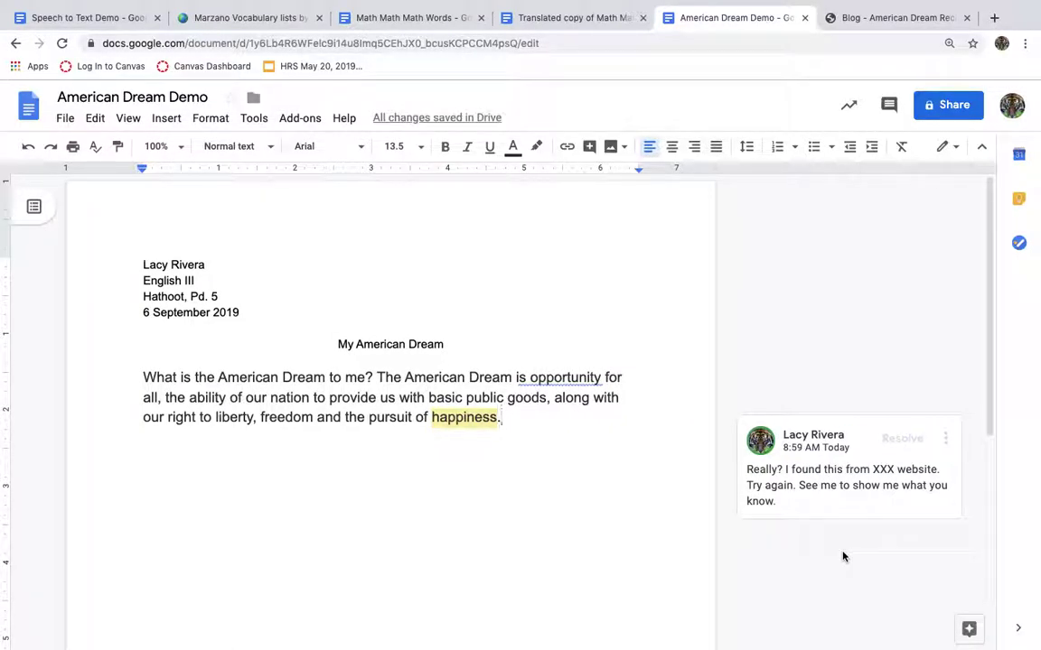
Step: Dictate a new paragraph below the pasted text with voice typing, beginning "Well I don't really know because I mean I think the American dream"
{"action": "key", "text": "Return"}
{"action": "key", "text": "Return"}
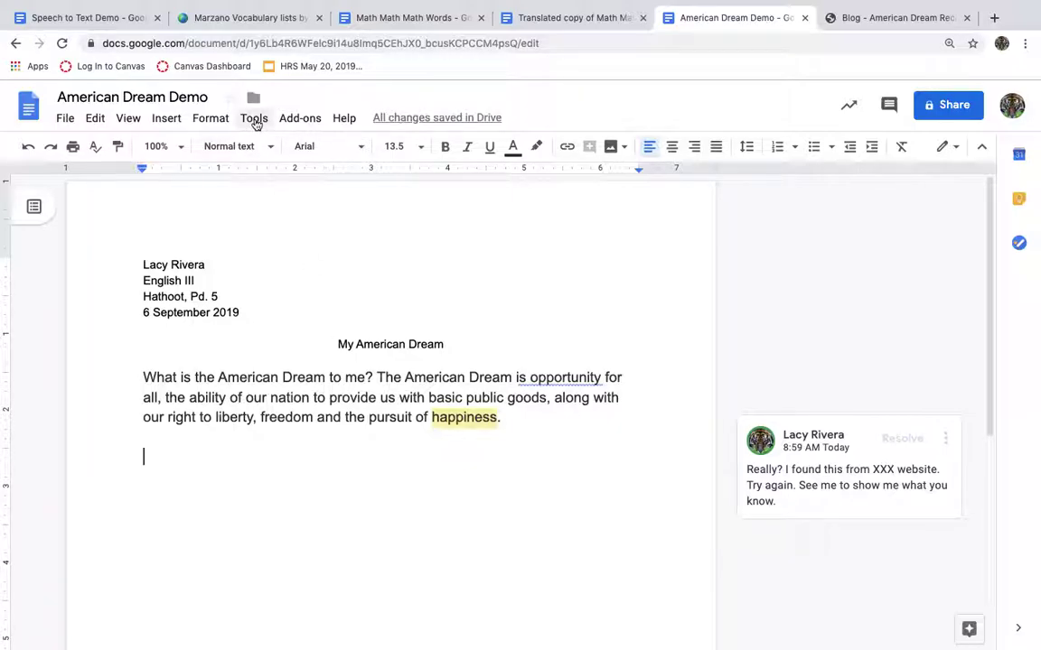
{"action": "left_click", "coordinate": [254, 121]}
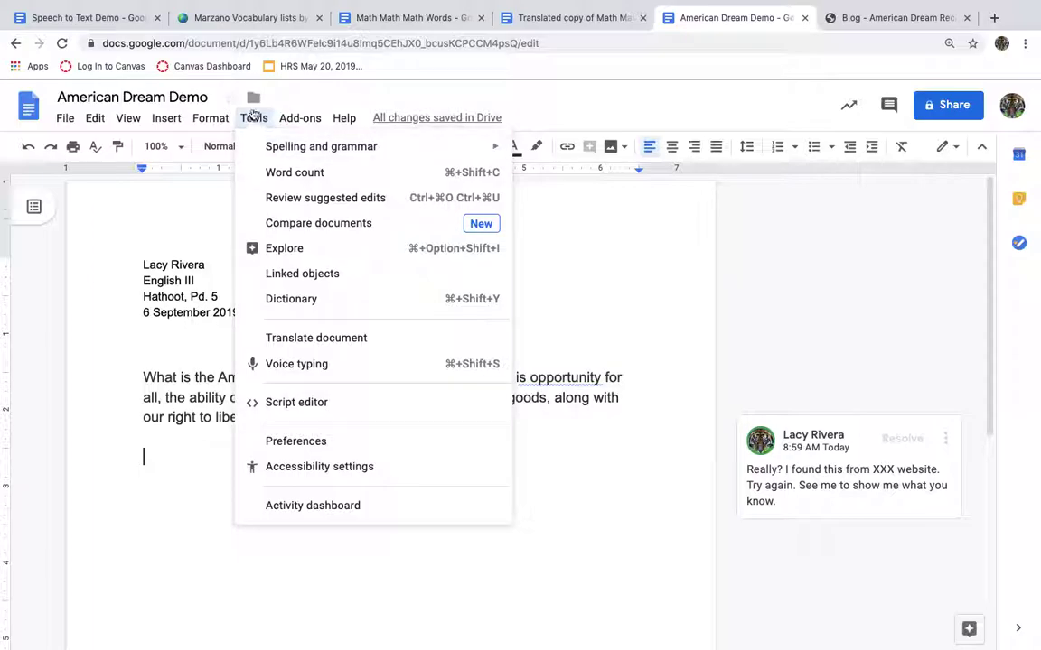
{"action": "left_click", "coordinate": [306, 370]}
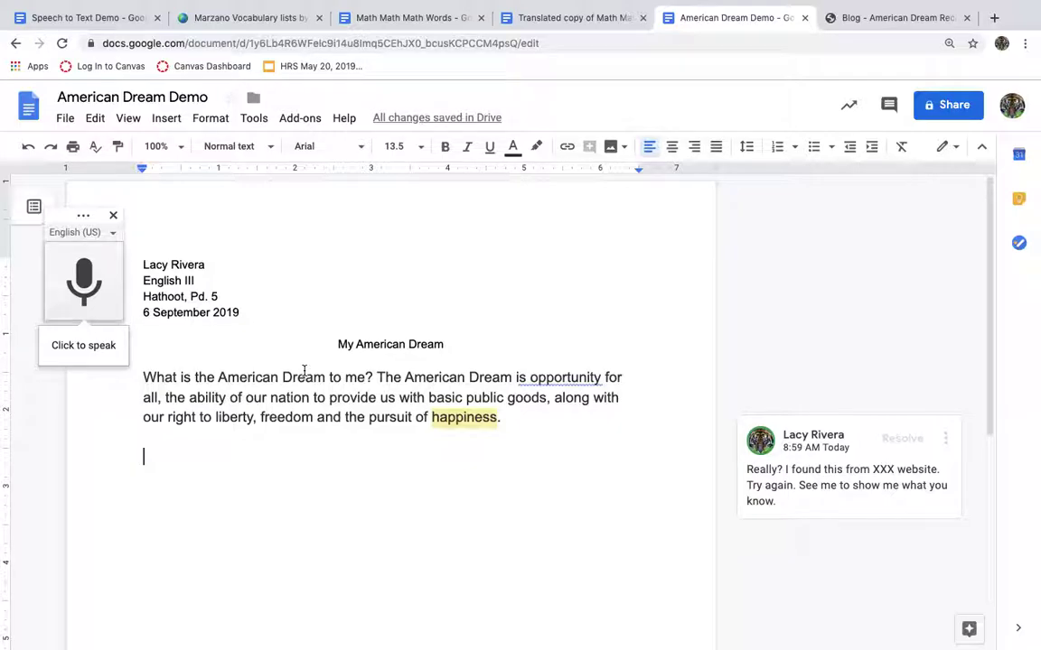
{"action": "left_click", "coordinate": [77, 318]}
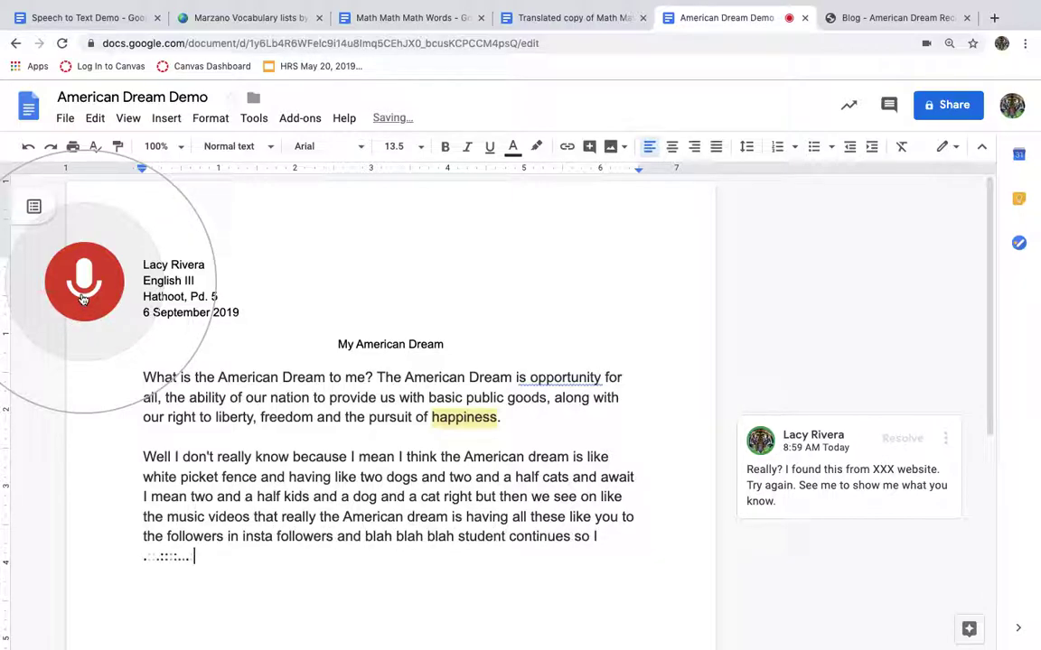
{"action": "left_click", "coordinate": [82, 299]}
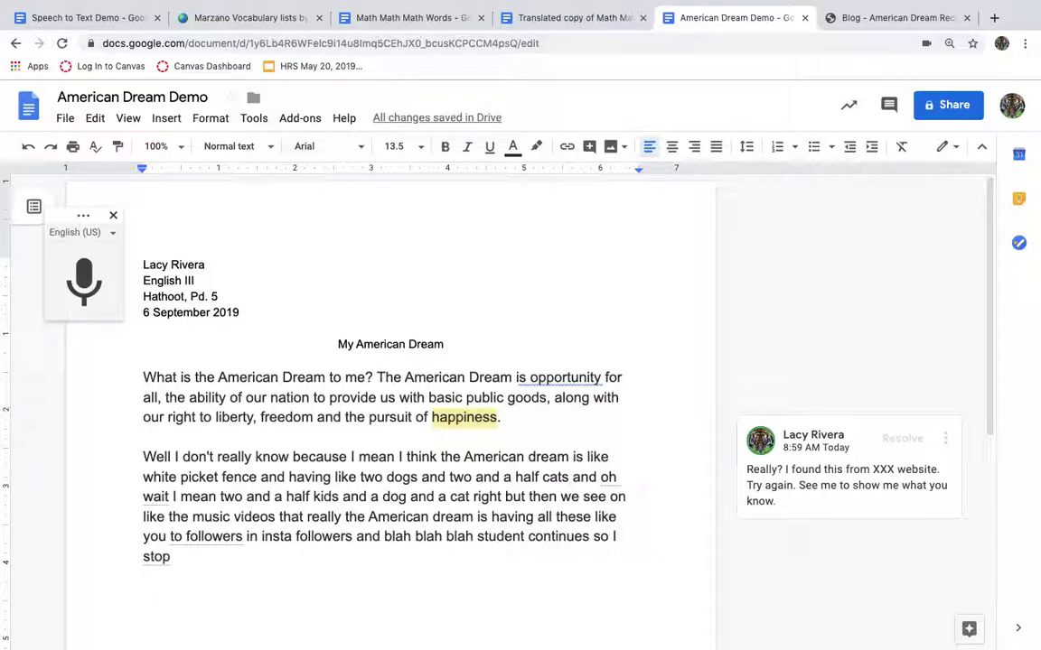
Step: Add a separate line reading "Textual Connection" below the dictated paragraph
{"action": "key", "text": "Return"}
{"action": "key", "text": "Return"}
{"action": "type", "text": "Tex"}
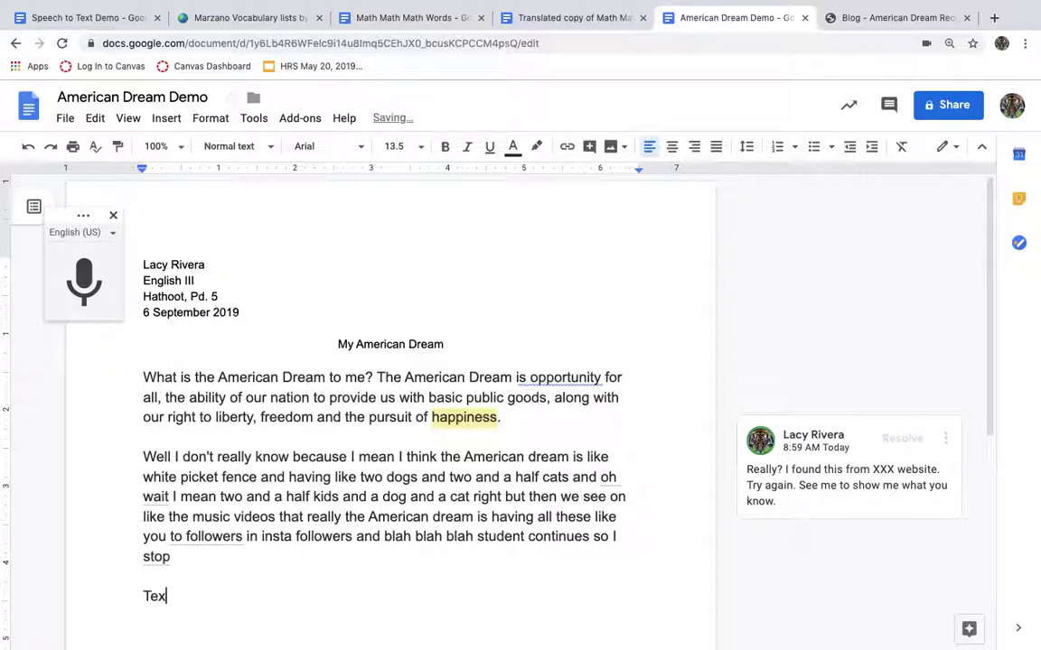
{"action": "type", "text": "tual Connection"}
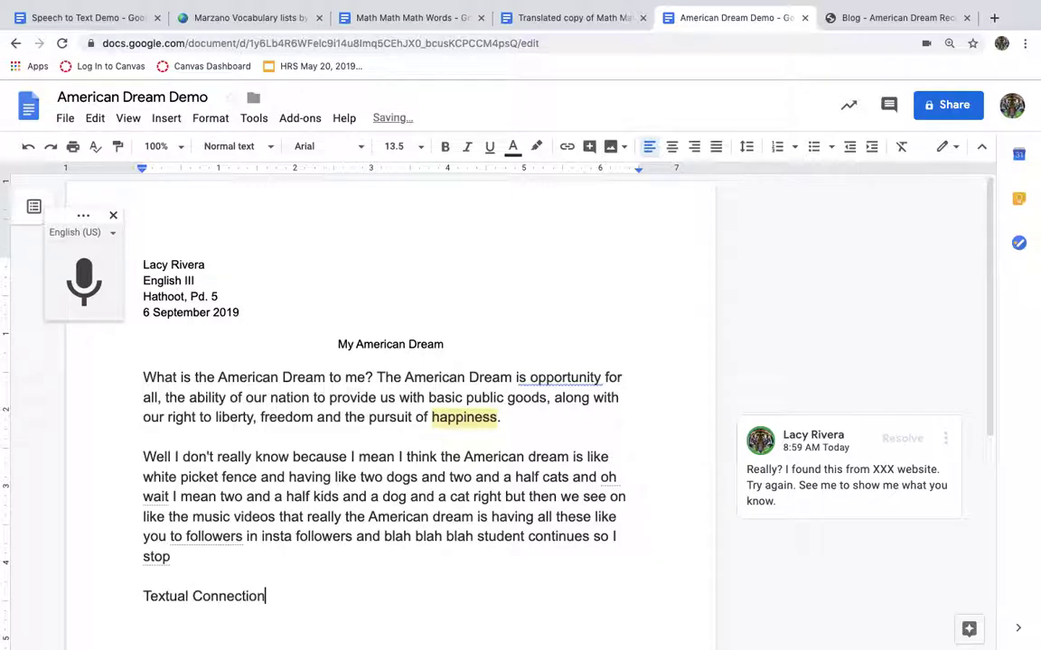
Step: End the "Textual Connection" heading with a colon and dictate a paragraph below it, beginning "Like what Miss okay well I want you to think"
{"action": "type", "text": ":"}
{"action": "key", "text": "Return"}
{"action": "key", "text": "Return"}
{"action": "scroll", "coordinate": [144, 277], "scroll_direction": "down", "scroll_amount": 2}
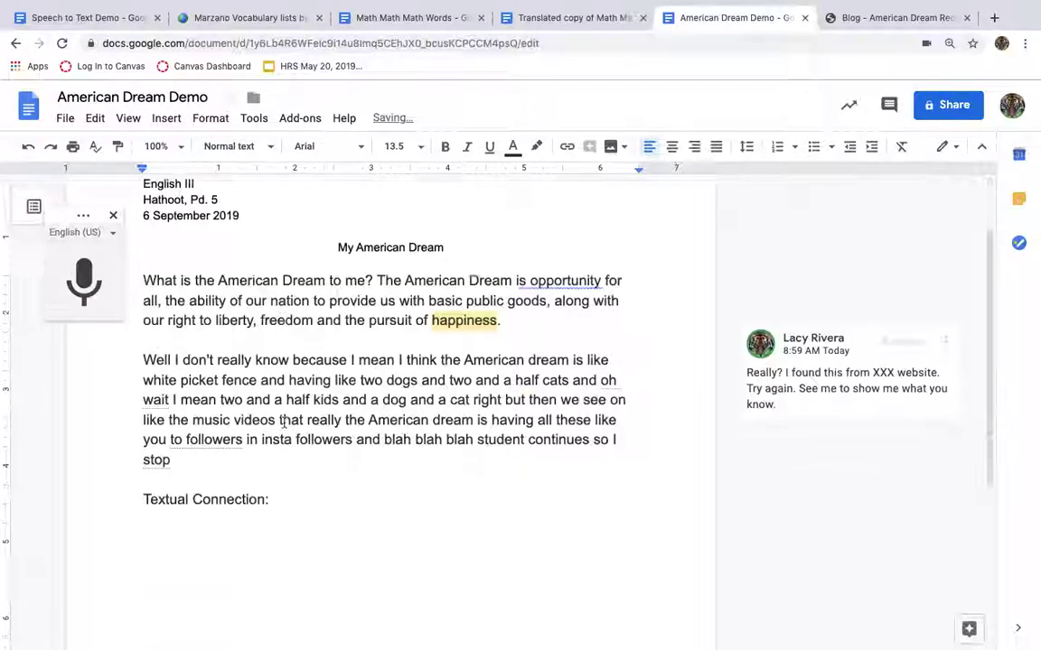
{"action": "left_click", "coordinate": [90, 283]}
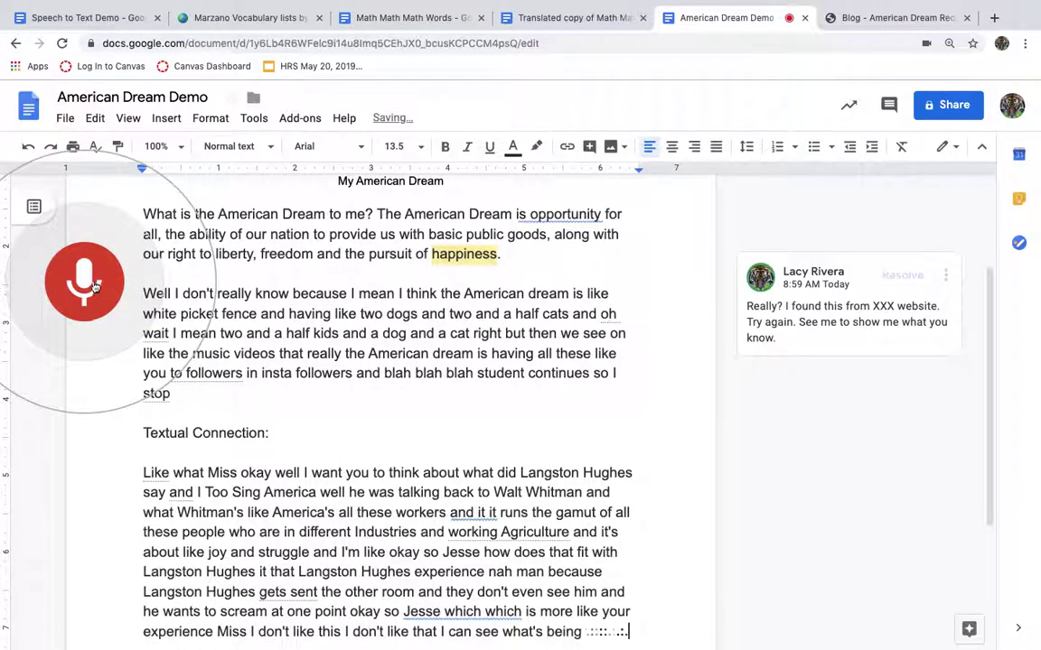
{"action": "left_click", "coordinate": [84, 282]}
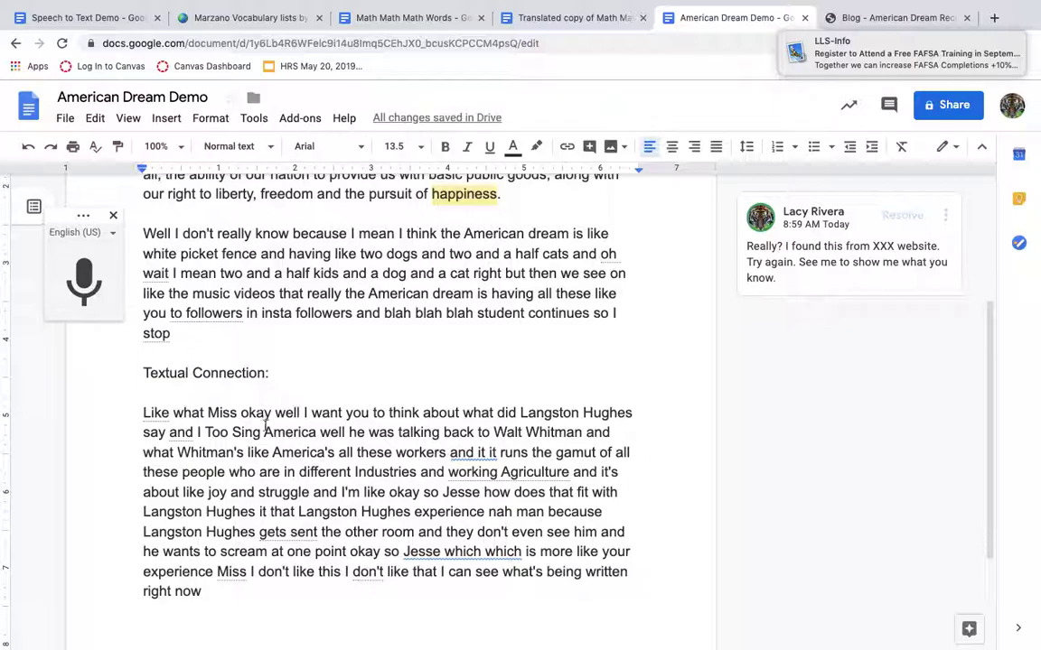
{"action": "scroll", "coordinate": [283, 501], "scroll_direction": "up", "scroll_amount": 3}
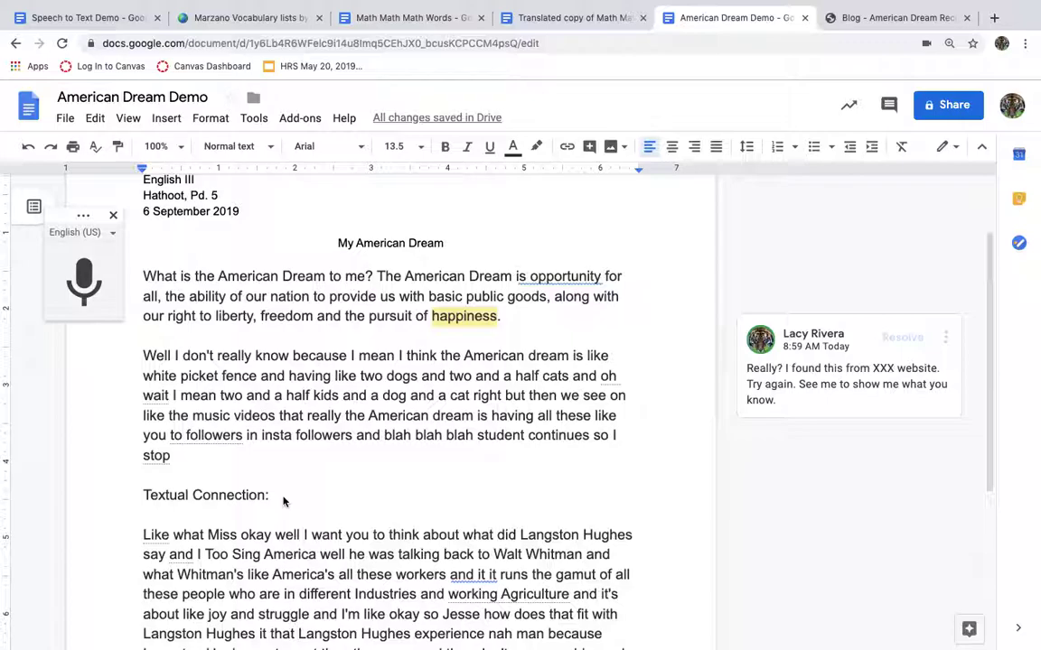
{"action": "scroll", "coordinate": [283, 502], "scroll_direction": "down", "scroll_amount": 2}
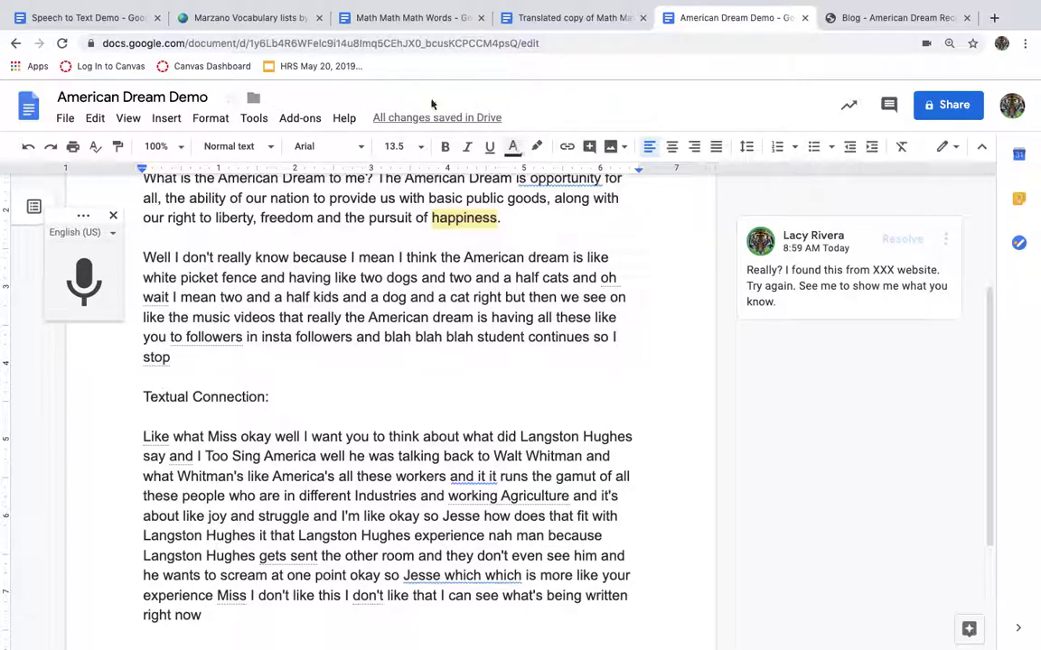
Step: Close the essay document and the American Dream blog page, and reopen the American Dream Demo document from the Google Docs home page
{"action": "left_click", "coordinate": [805, 18]}
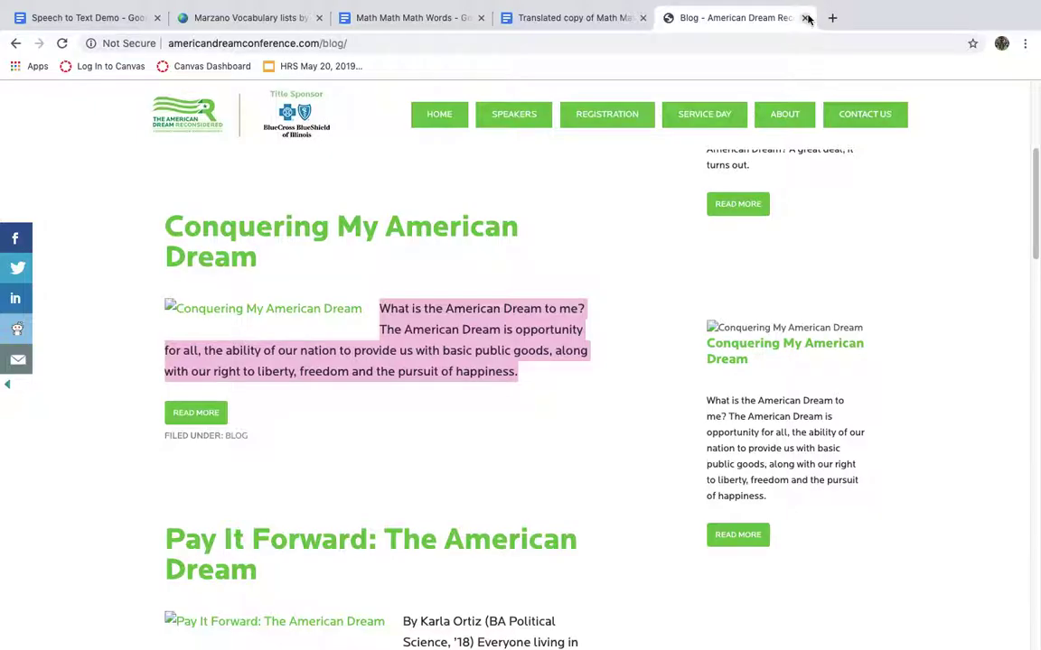
{"action": "left_click", "coordinate": [807, 19]}
{"action": "left_click", "coordinate": [713, 18]}
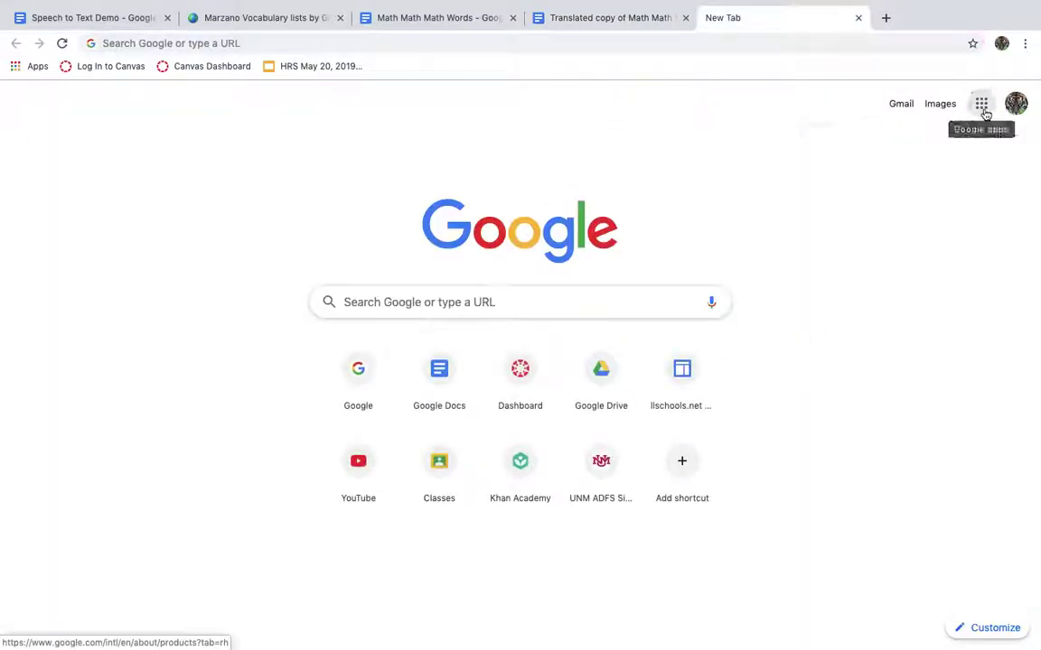
{"action": "left_click", "coordinate": [983, 106]}
{"action": "left_click", "coordinate": [852, 262]}
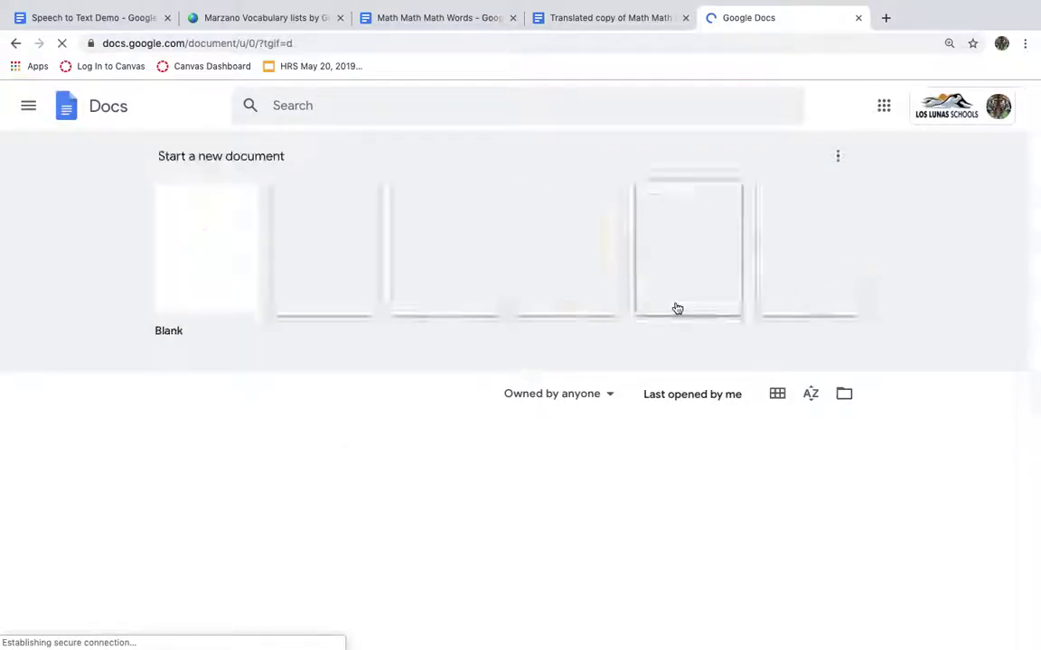
{"action": "left_click", "coordinate": [244, 458]}
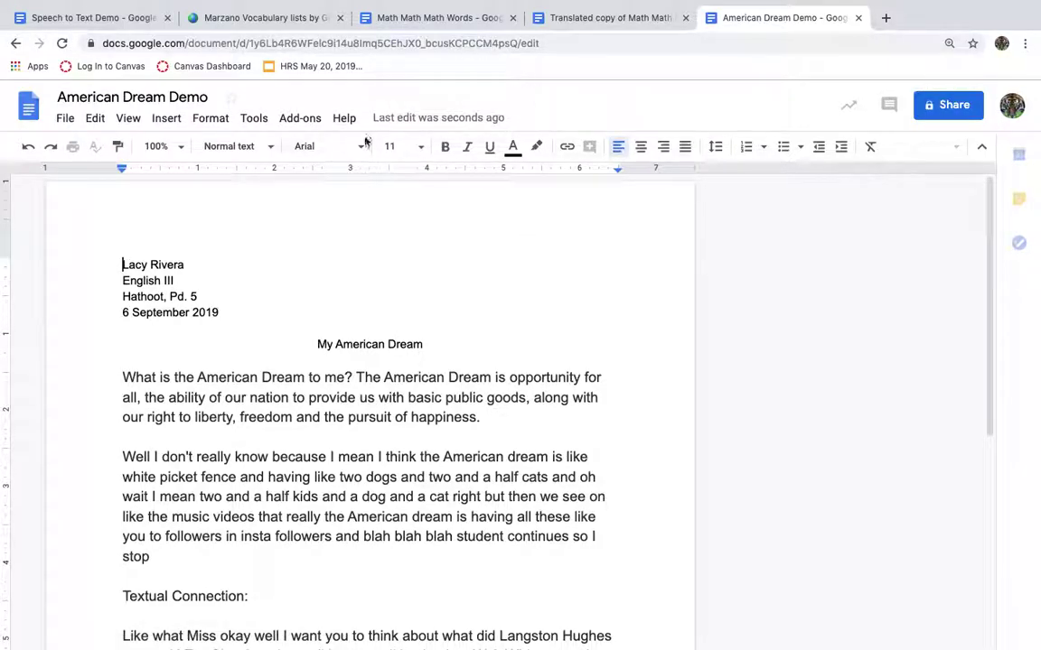
Step: Examine the highlighted changes and their author in the current version in the document's version history, and return to the document
{"action": "left_click", "coordinate": [440, 117]}
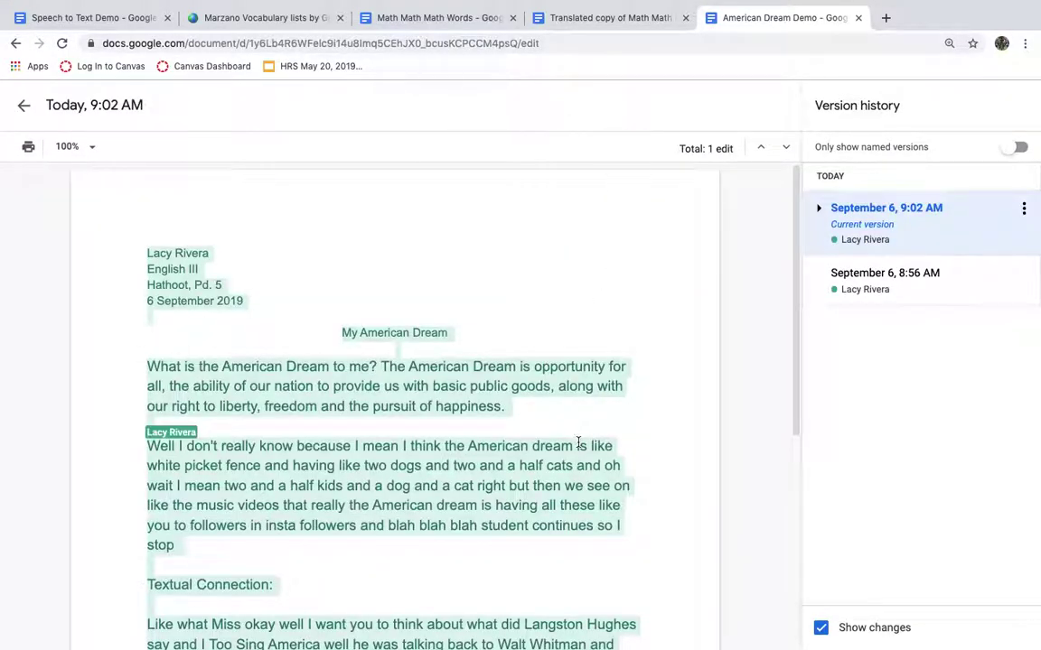
{"action": "scroll", "coordinate": [578, 443], "scroll_direction": "down", "scroll_amount": 5}
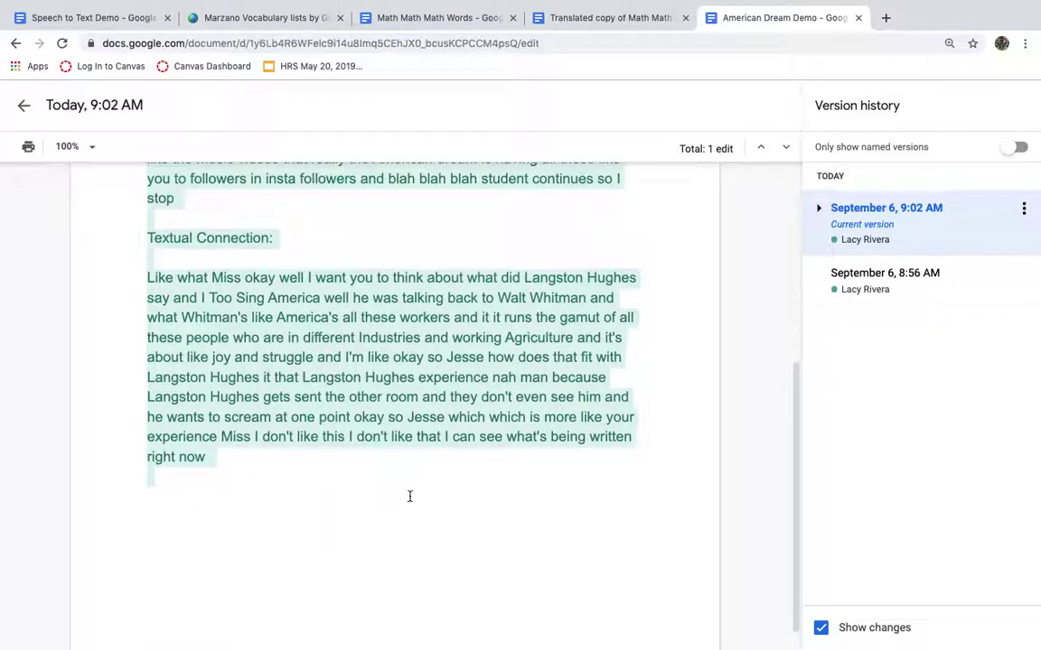
{"action": "scroll", "coordinate": [409, 496], "scroll_direction": "up", "scroll_amount": 4}
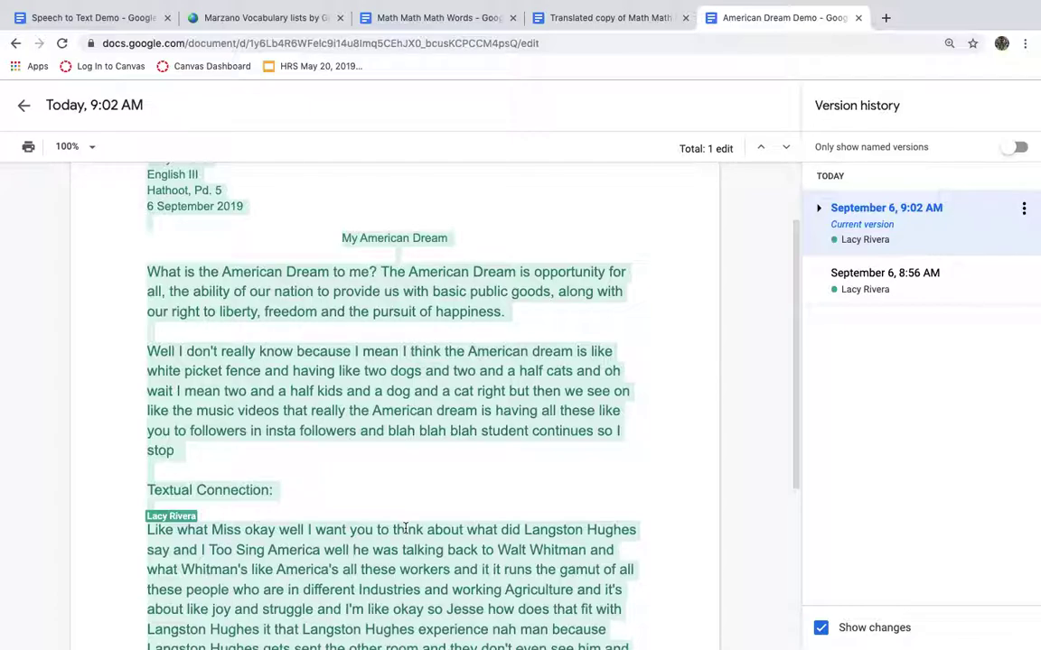
{"action": "scroll", "coordinate": [405, 528], "scroll_direction": "down", "scroll_amount": 5}
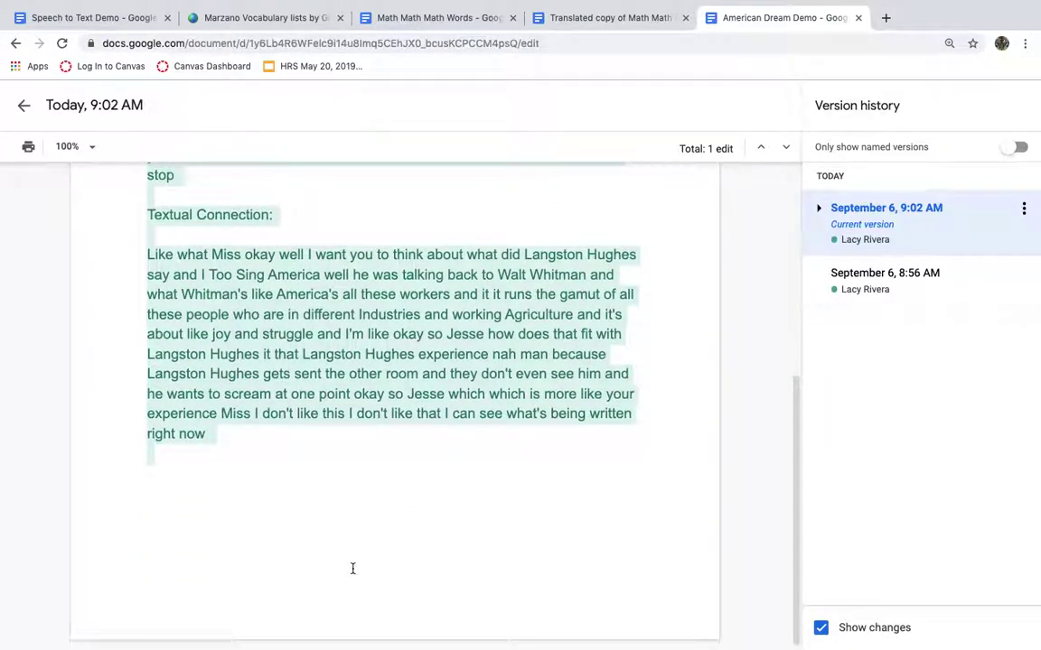
{"action": "scroll", "coordinate": [352, 568], "scroll_direction": "up", "scroll_amount": 1}
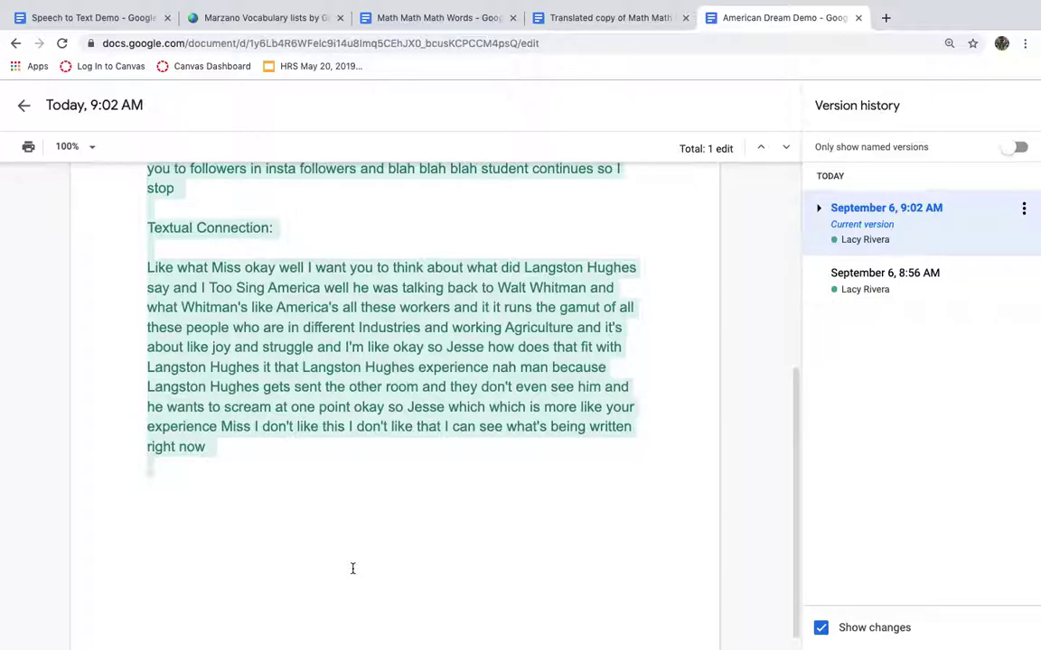
{"action": "scroll", "coordinate": [352, 568], "scroll_direction": "up", "scroll_amount": 7}
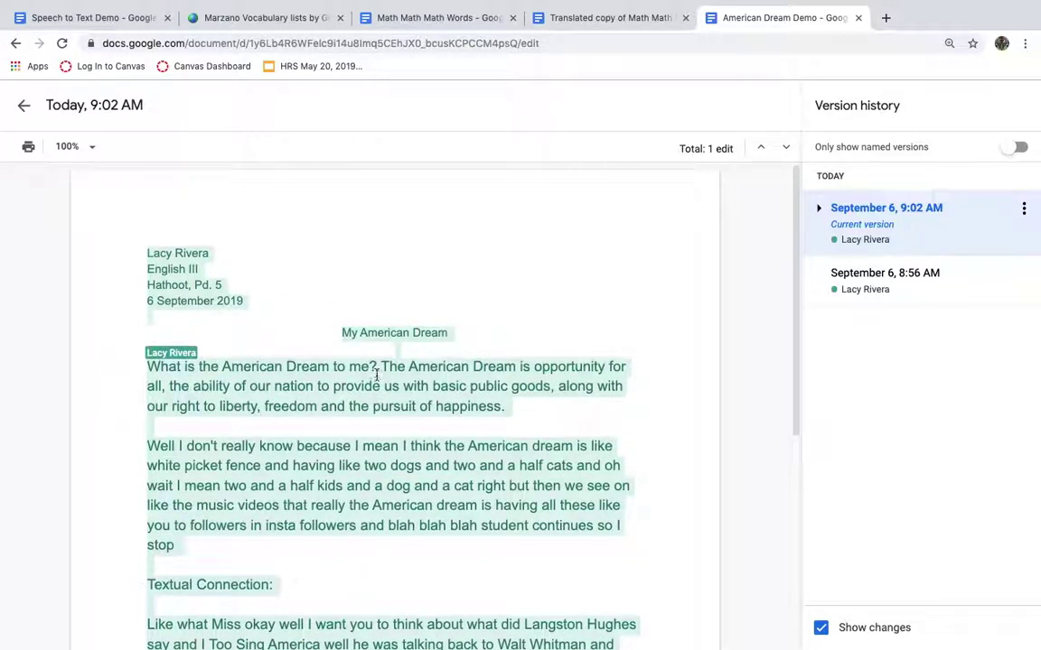
{"action": "scroll", "coordinate": [356, 518], "scroll_direction": "down", "scroll_amount": 3}
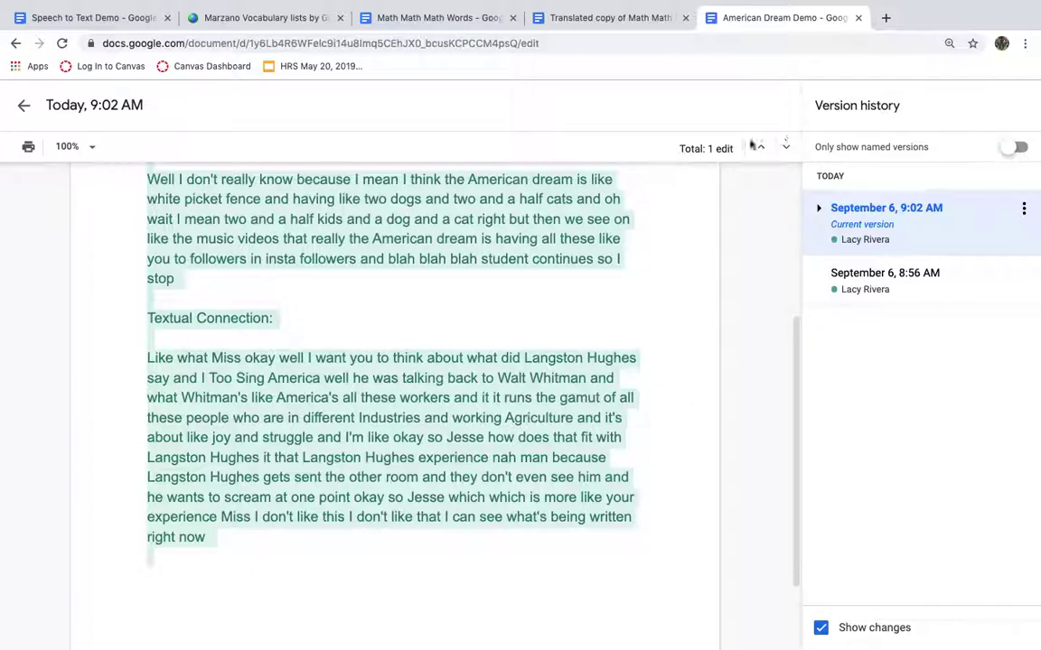
{"action": "scroll", "coordinate": [569, 262], "scroll_direction": "up", "scroll_amount": 3}
{"action": "left_click", "coordinate": [21, 107]}
{"action": "scroll", "coordinate": [494, 404], "scroll_direction": "down", "scroll_amount": 5}
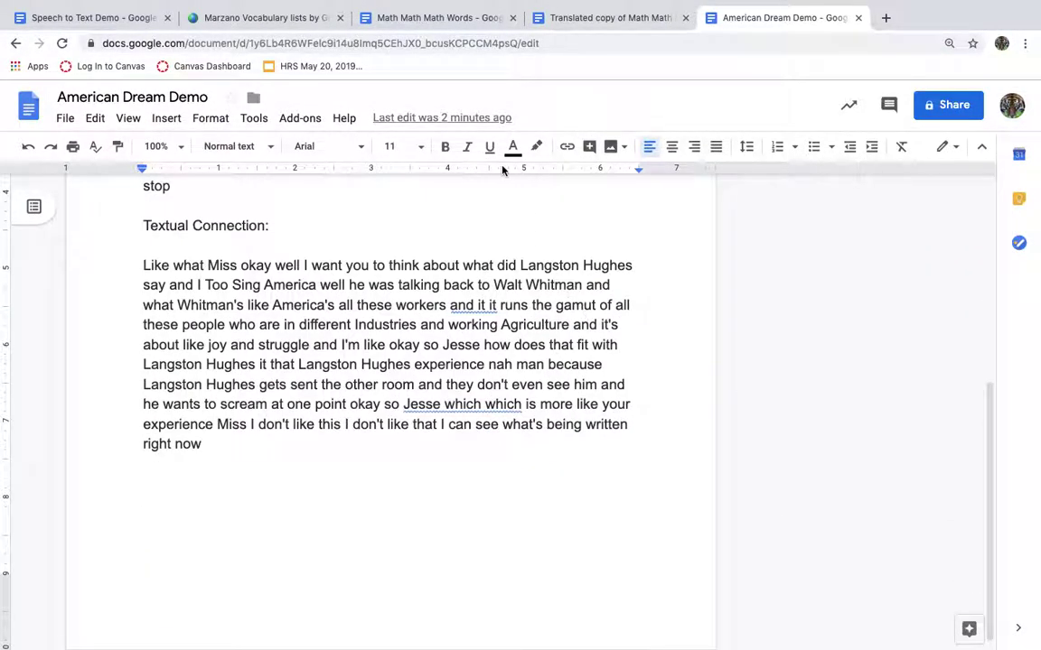
{"action": "left_click", "coordinate": [172, 119]}
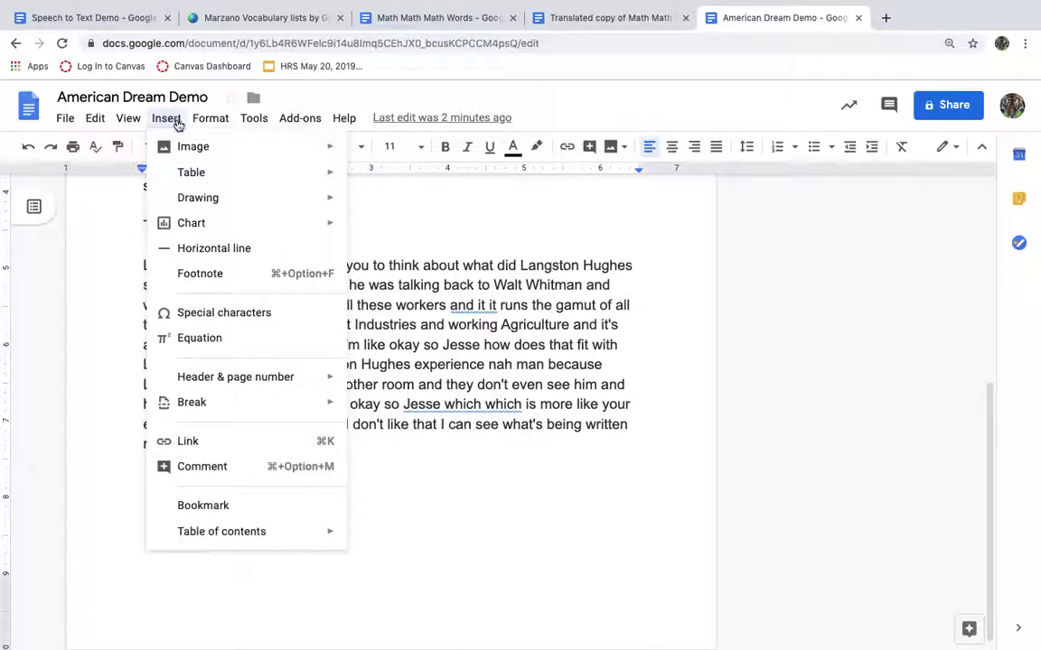
{"action": "left_click", "coordinate": [202, 467]}
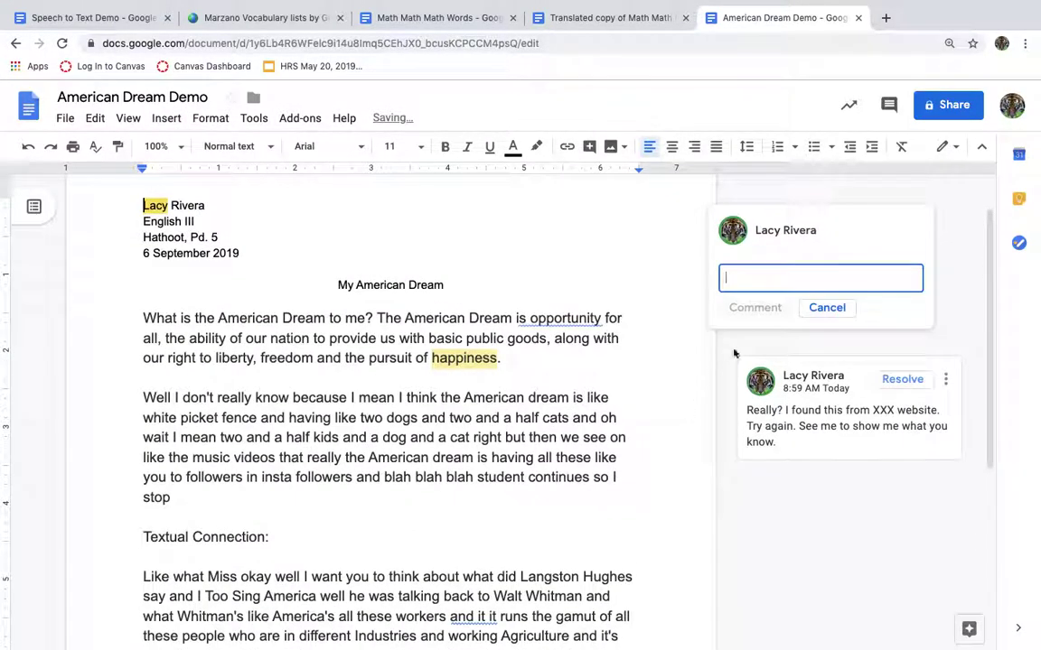
{"action": "left_click", "coordinate": [824, 308]}
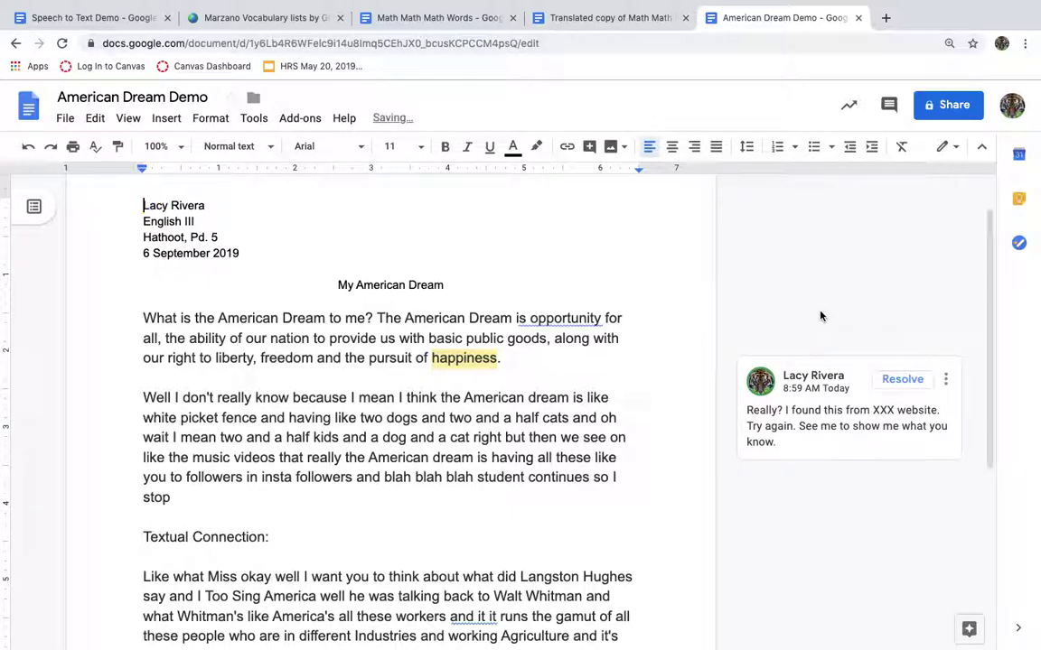
Step: Comment on "even see him and he wants to scream at one point": "Deep! What is at the root of his rage? Speak to that. How does it connect to your own understanding?"
{"action": "scroll", "coordinate": [511, 512], "scroll_direction": "down", "scroll_amount": 5}
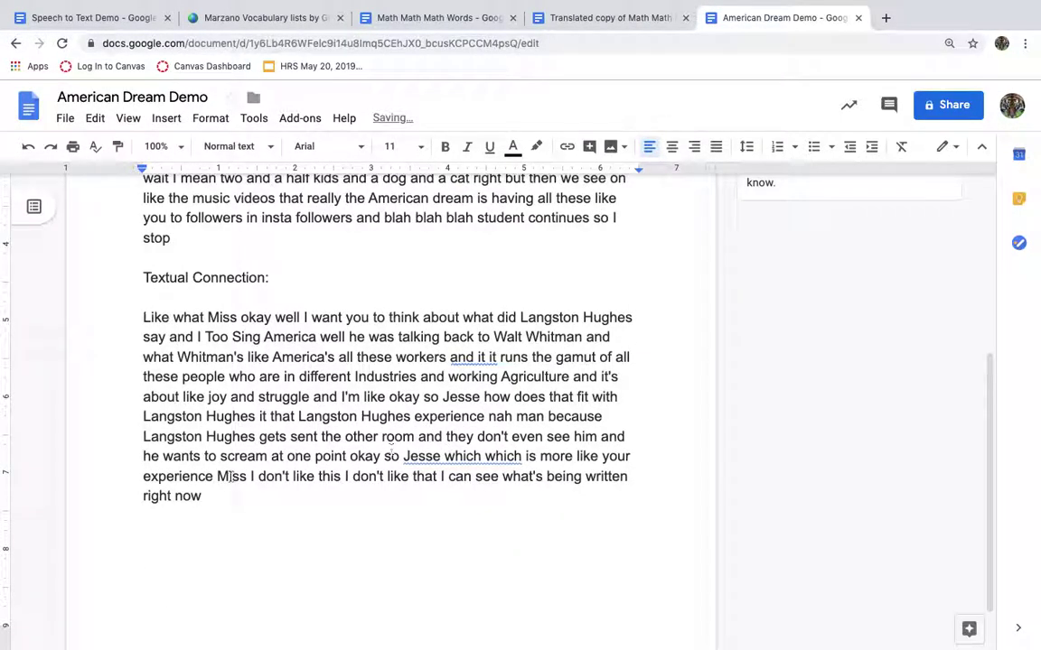
{"action": "left_click_drag", "start_coordinate": [514, 437], "coordinate": [348, 461]}
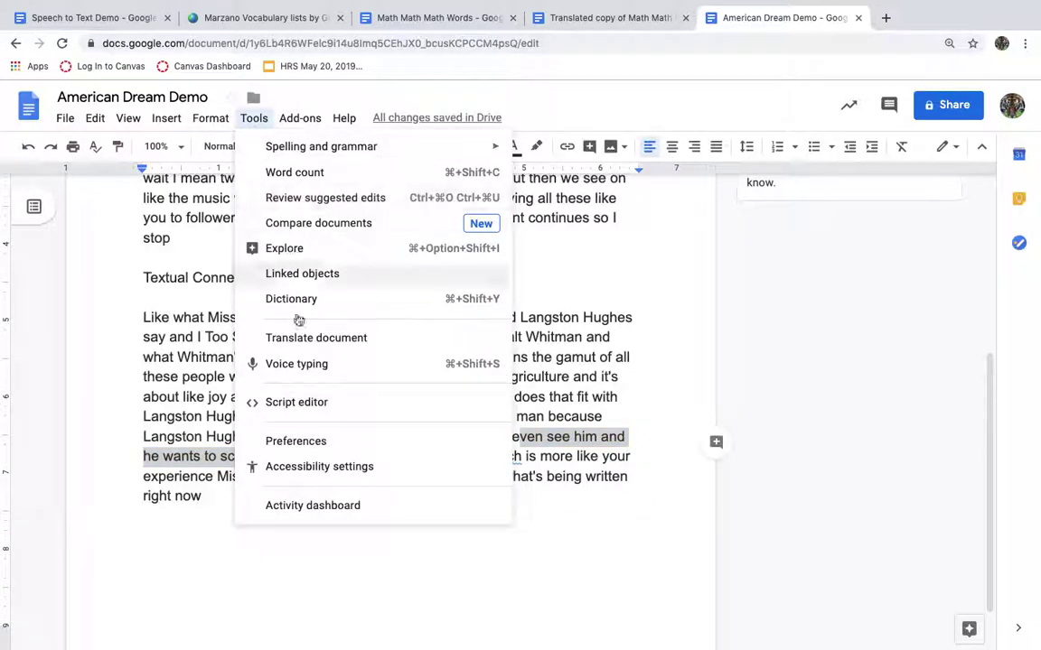
{"action": "mouse_move", "coordinate": [167, 118]}
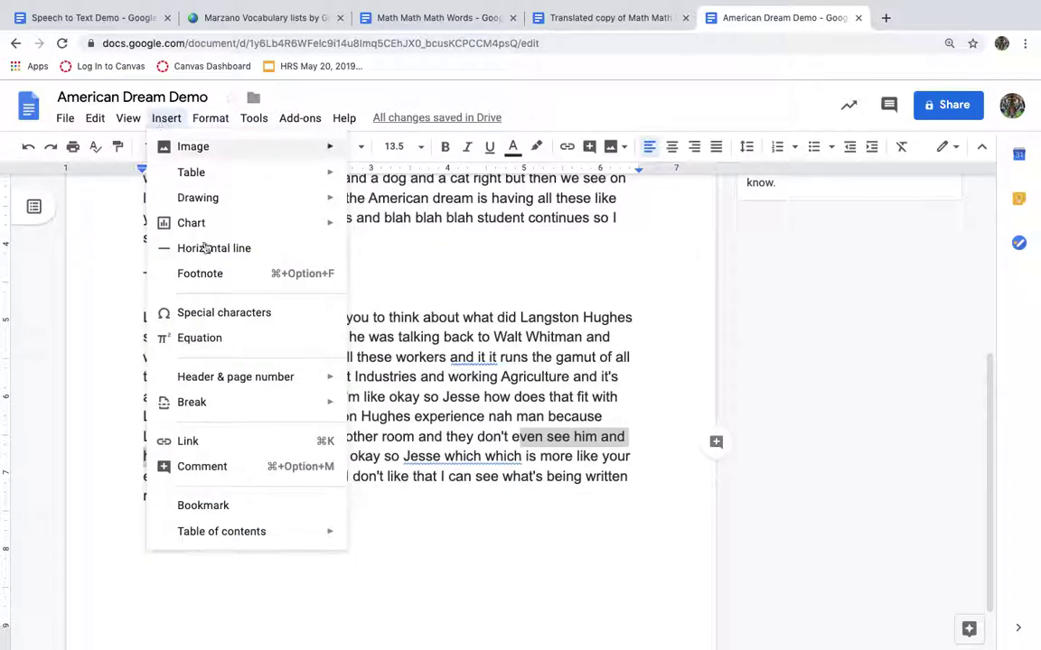
{"action": "left_click", "coordinate": [225, 467]}
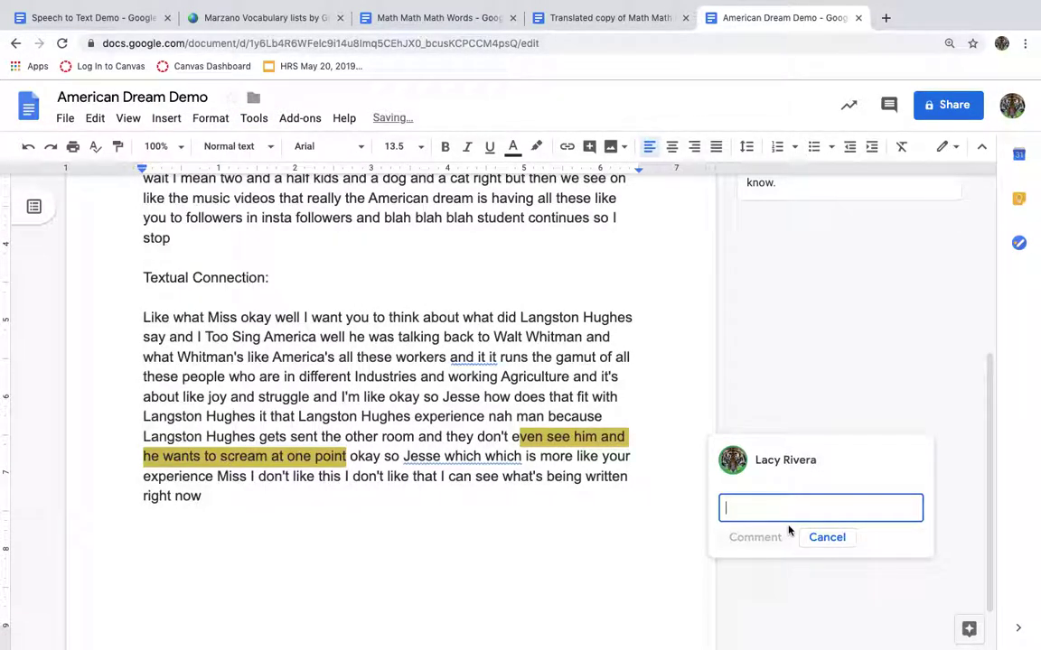
{"action": "type", "text": "Deep! What is at the ro"}
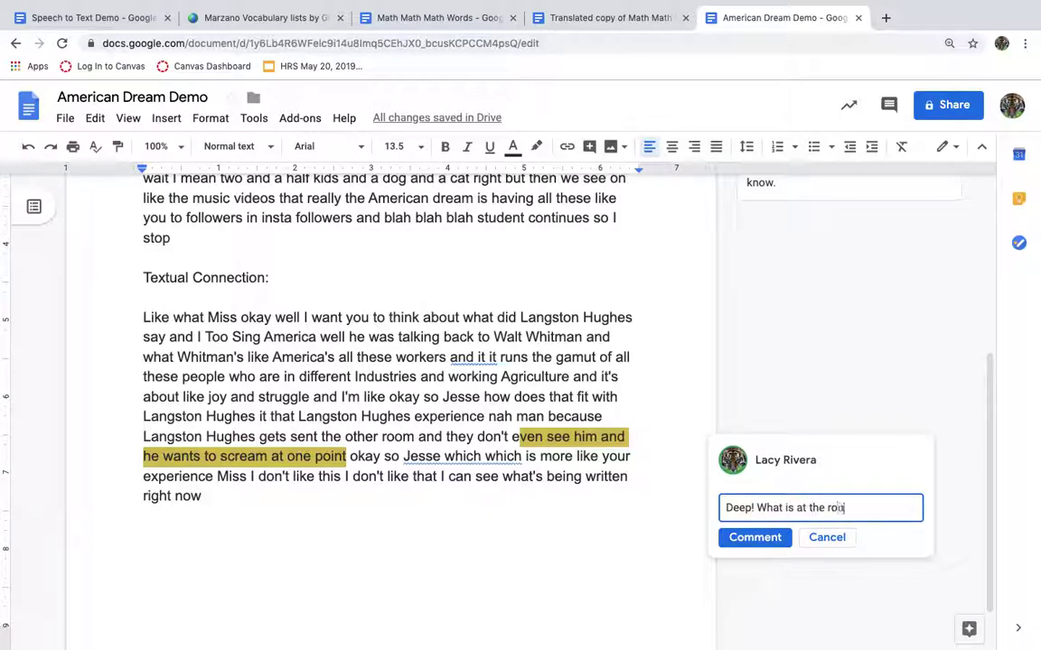
{"action": "type", "text": "ot of his rage? Speak to the"}
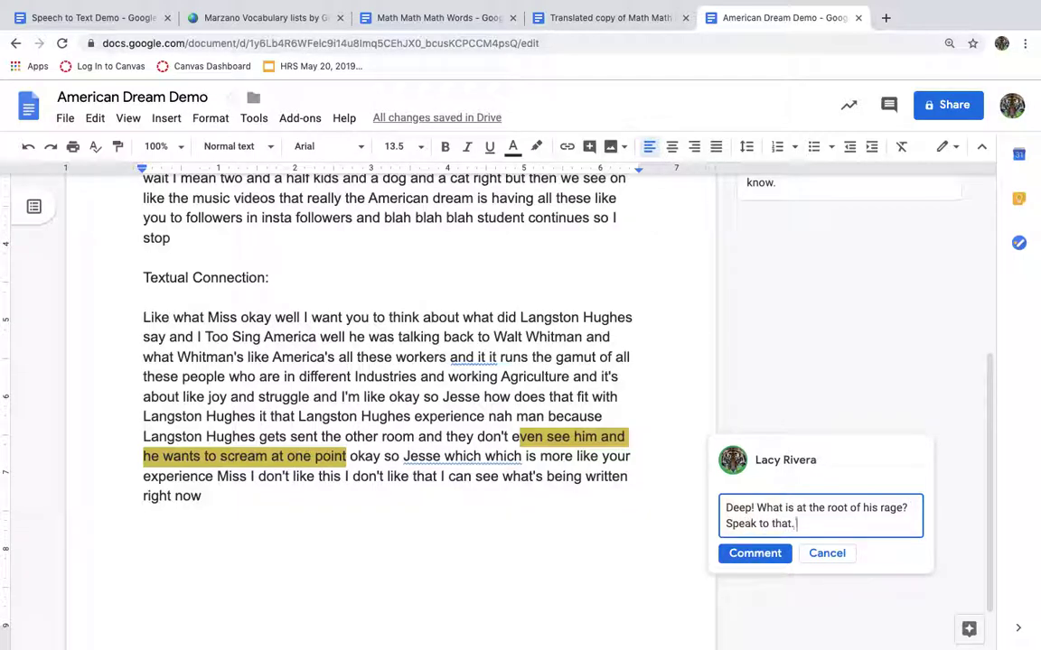
{"action": "type", "text": "t. How does it connect to"}
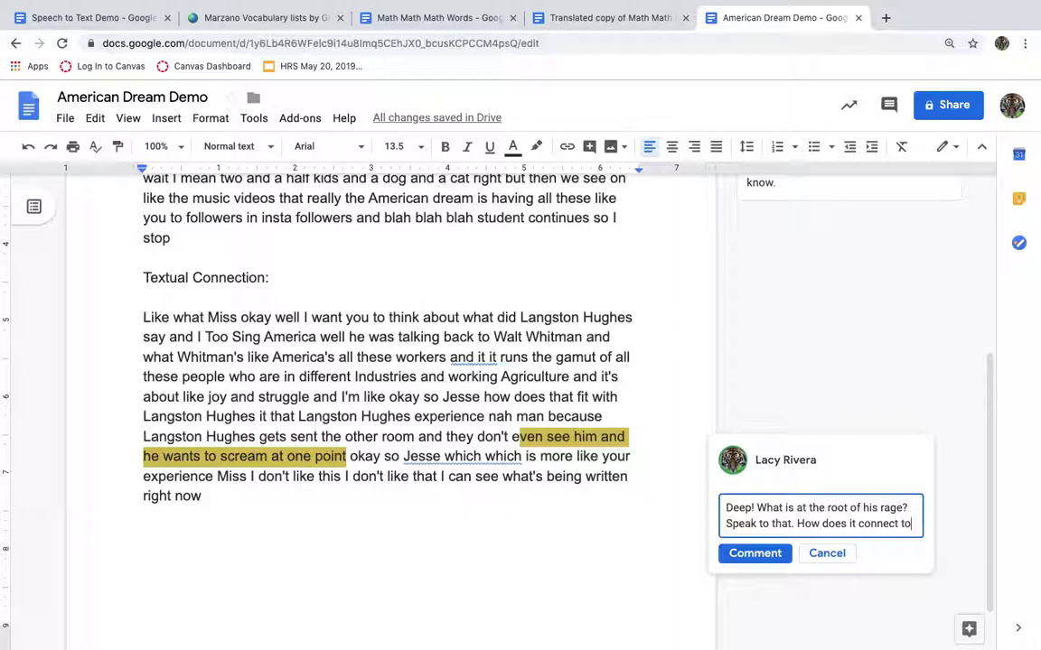
{"action": "type", "text": " your ownunderstanding?"}
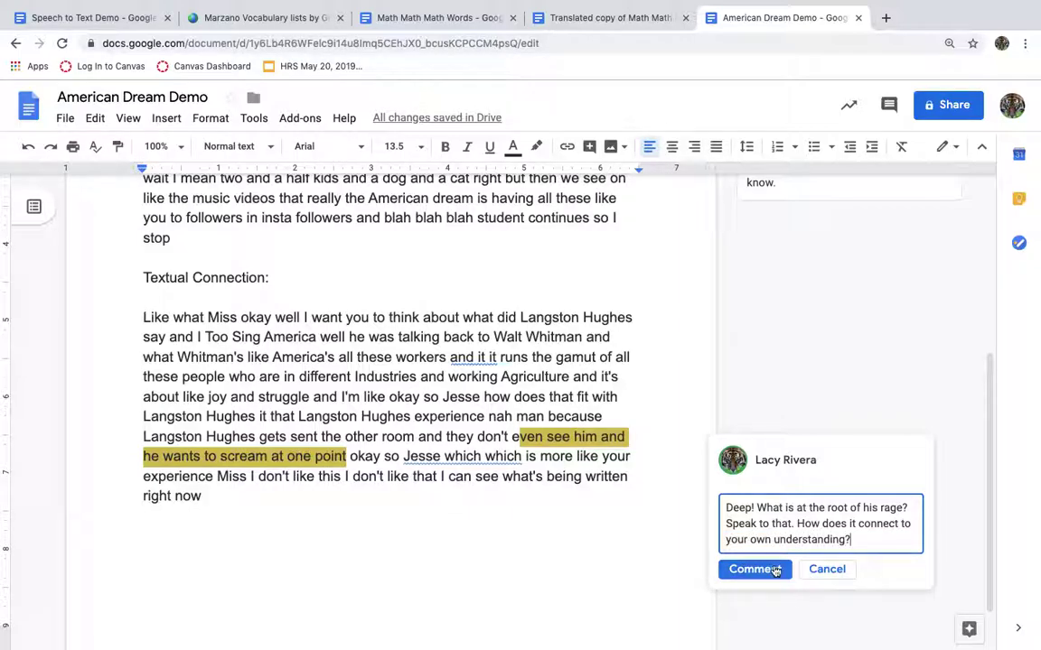
{"action": "left_click", "coordinate": [778, 569]}
Step: Add a comment on the first "followers" in the dictated American dream paragraph reading: Talk about status and "influence"
{"action": "scroll", "coordinate": [529, 355], "scroll_direction": "up", "scroll_amount": 2}
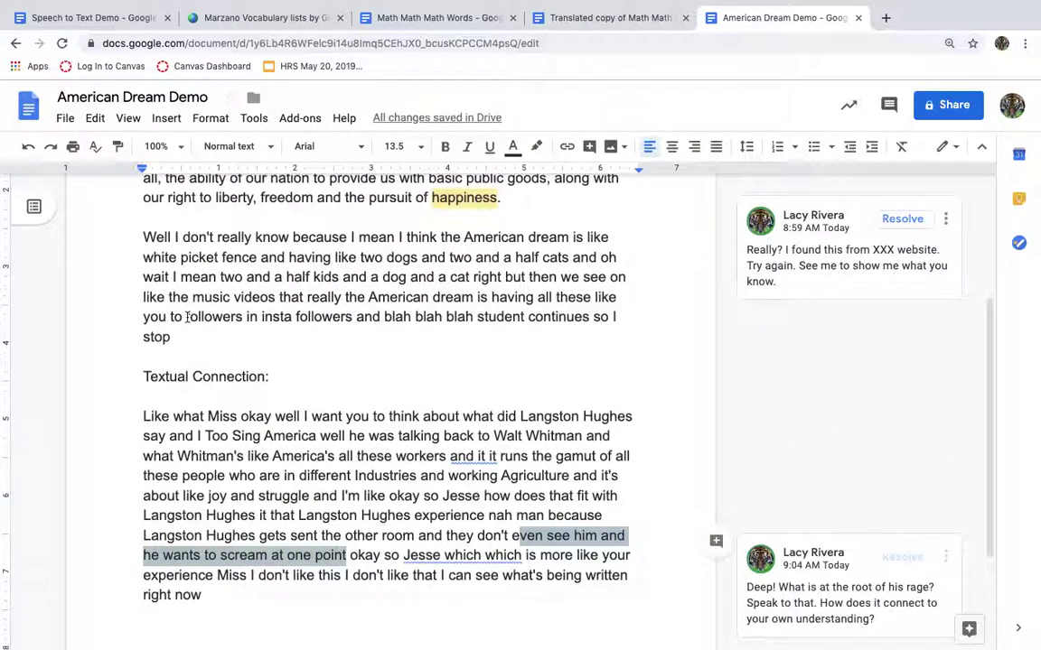
{"action": "left_click_drag", "start_coordinate": [187, 317], "coordinate": [236, 318]}
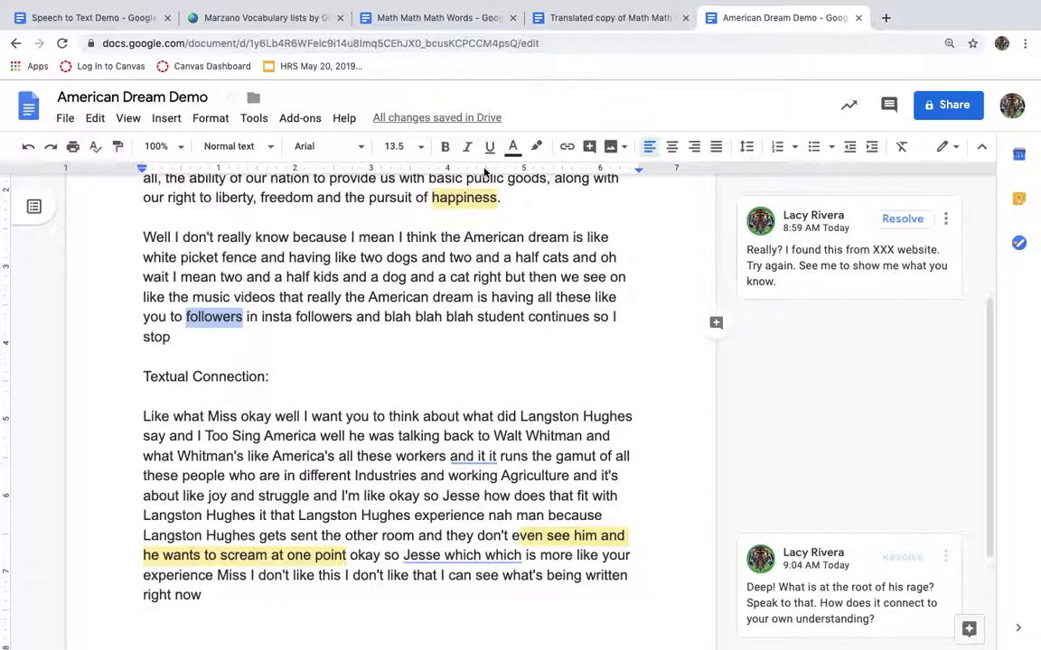
{"action": "left_click", "coordinate": [589, 147]}
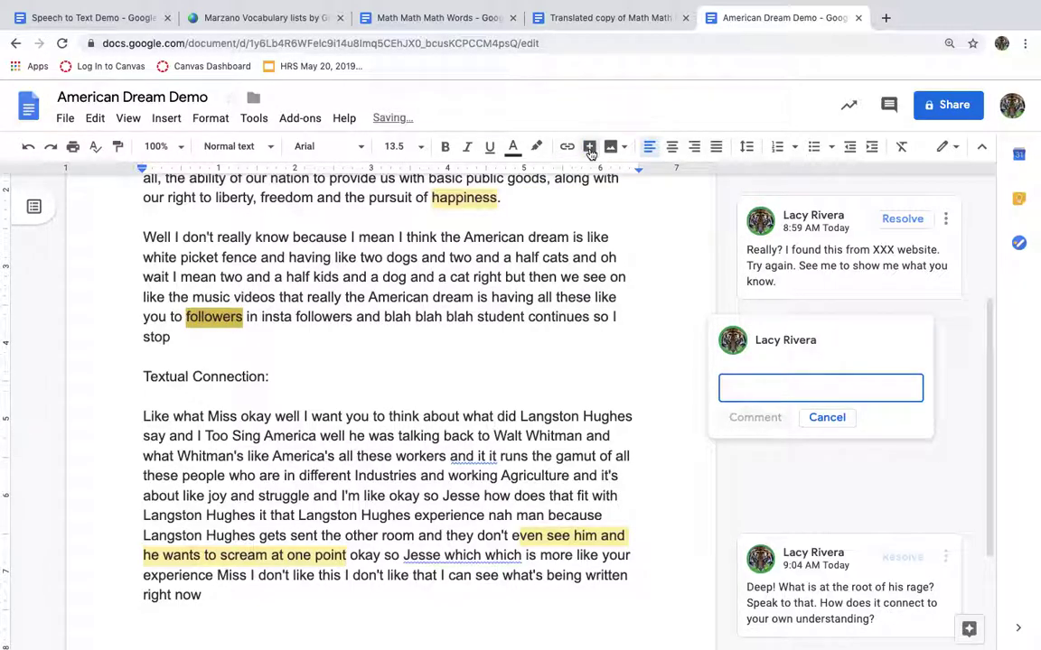
{"action": "type", "text": "Talk abou"}
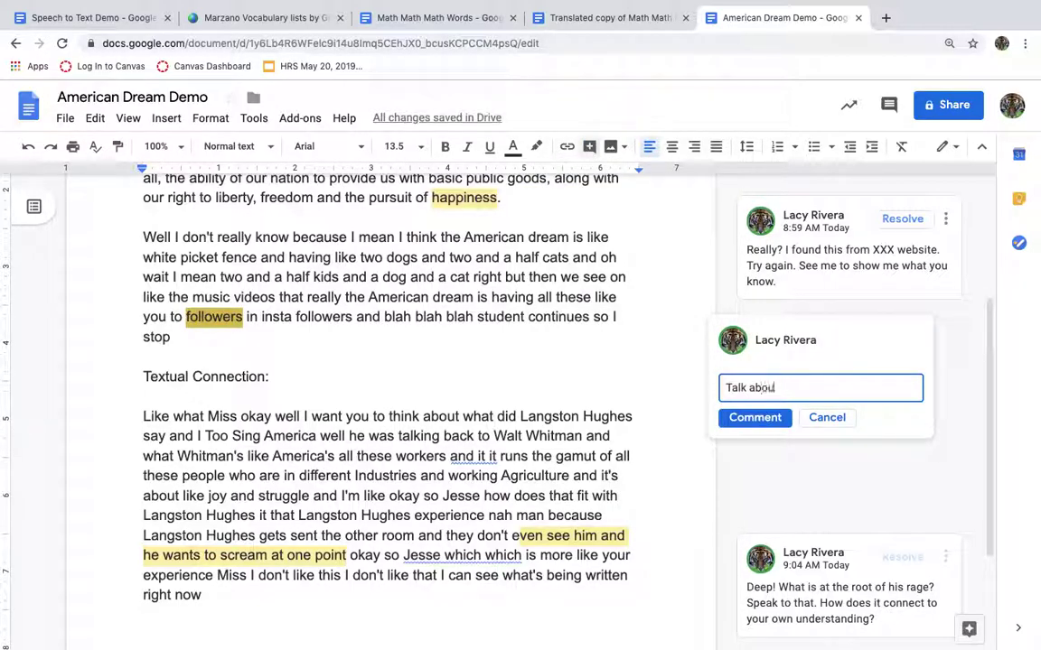
{"action": "type", "text": "t status and influence\""}
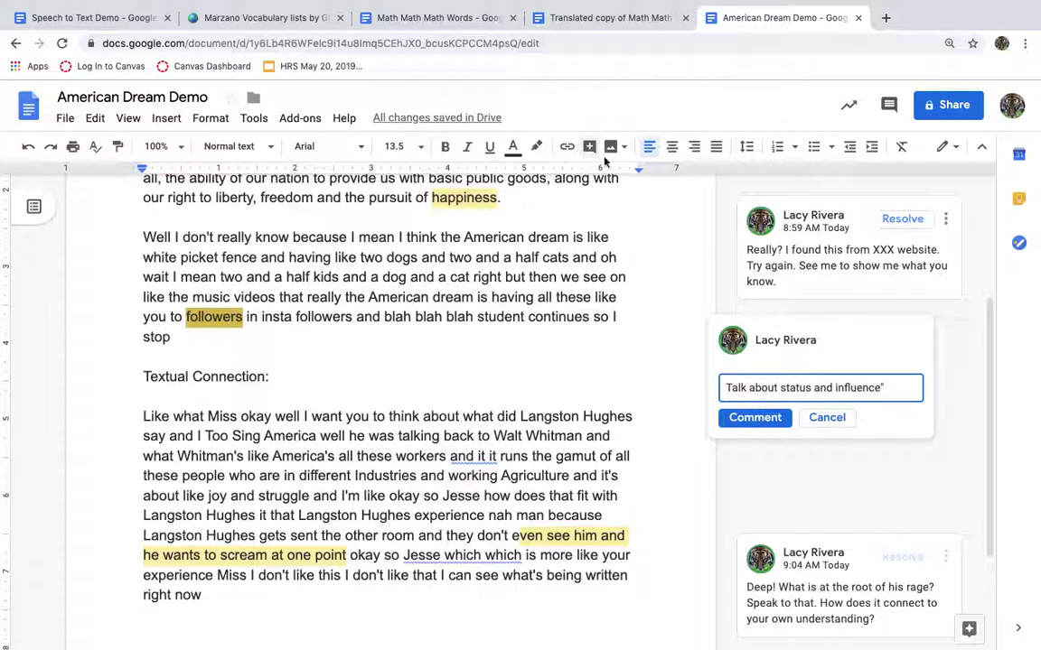
{"action": "left_click", "coordinate": [836, 389]}
{"action": "type", "text": "\""}
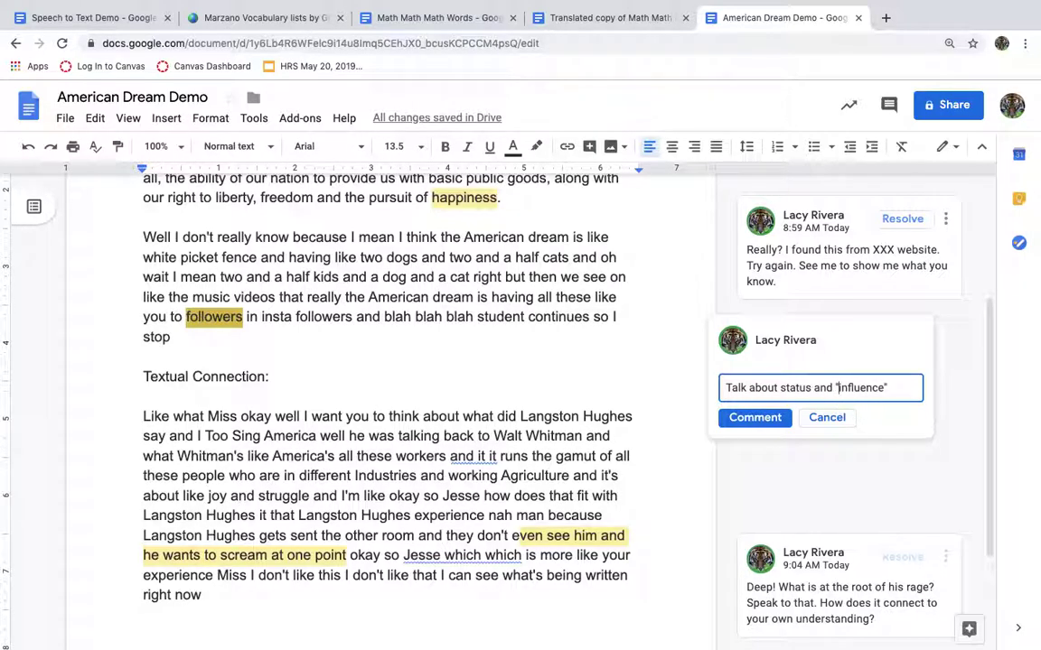
{"action": "left_click", "coordinate": [781, 424]}
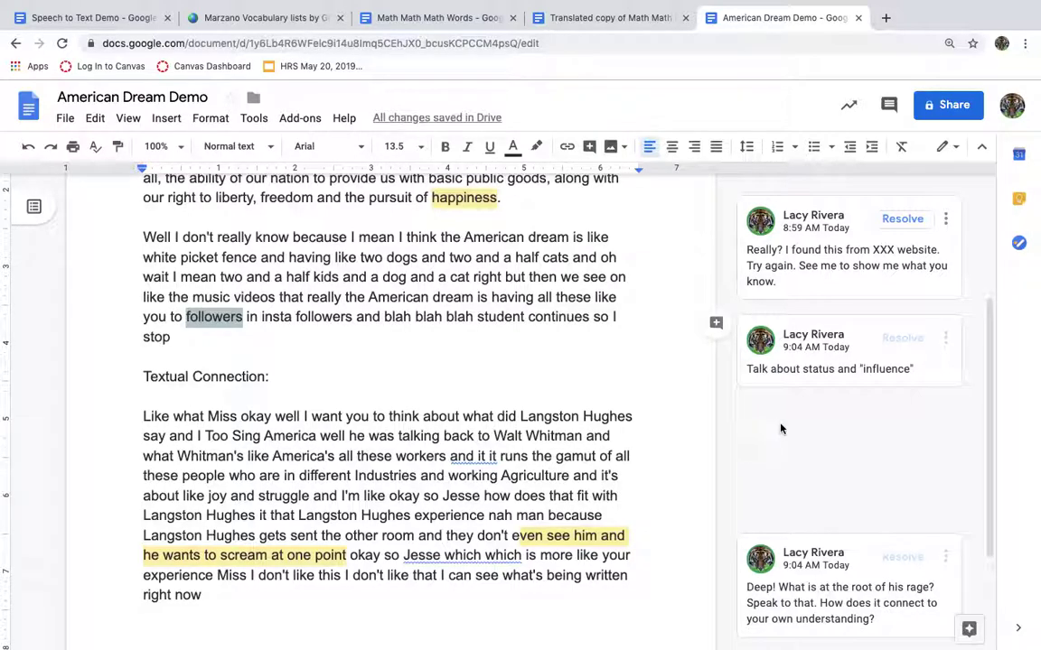
Step: Try to dictate a comment on the first "followers" with voice typing, and delete the dictated text from the paragraph
{"action": "left_click", "coordinate": [716, 324]}
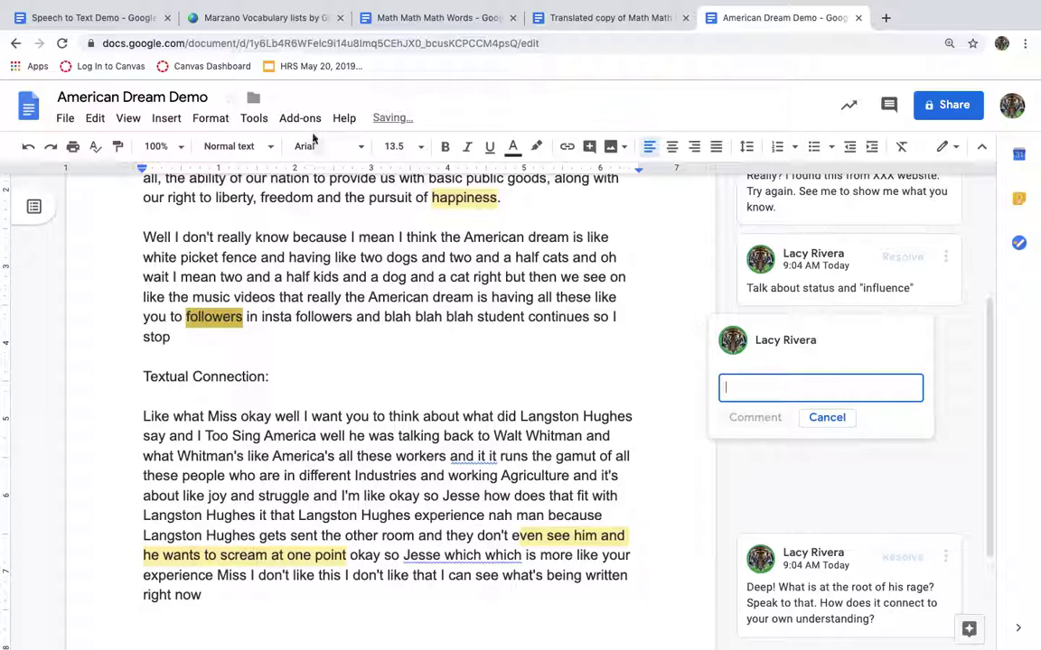
{"action": "left_click", "coordinate": [171, 122]}
{"action": "mouse_move", "coordinate": [260, 125]}
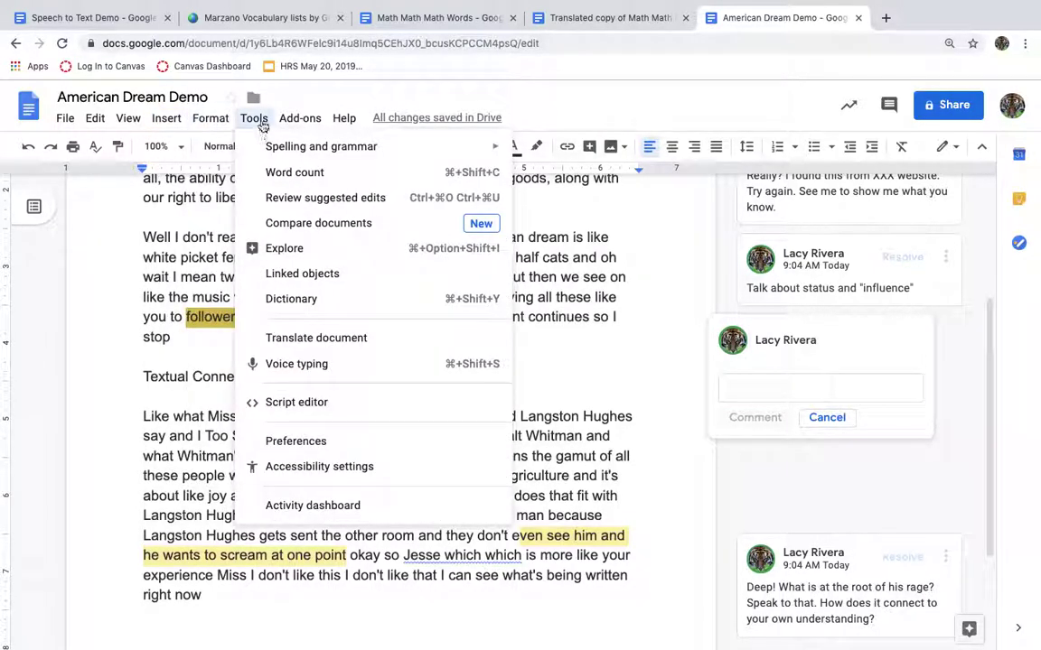
{"action": "left_click", "coordinate": [321, 364]}
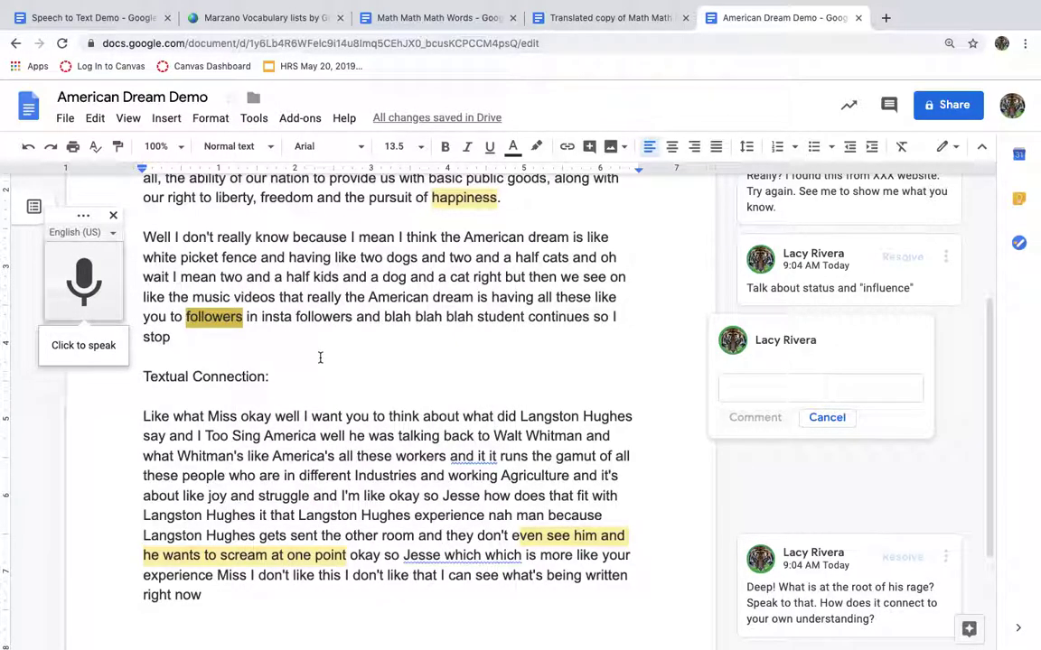
{"action": "left_click", "coordinate": [736, 393]}
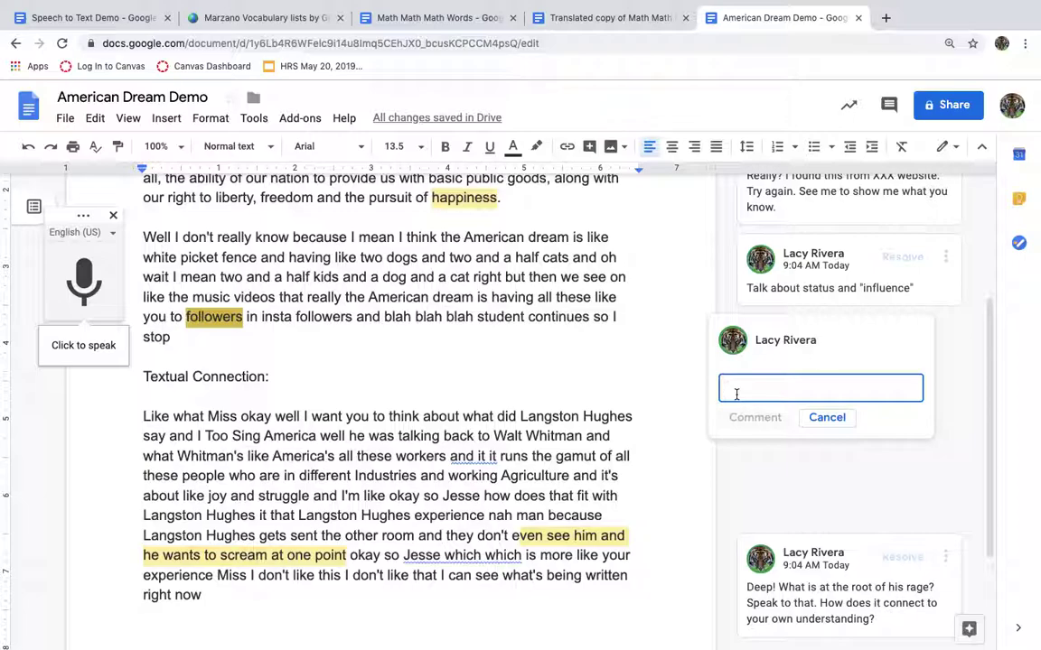
{"action": "left_click", "coordinate": [83, 344]}
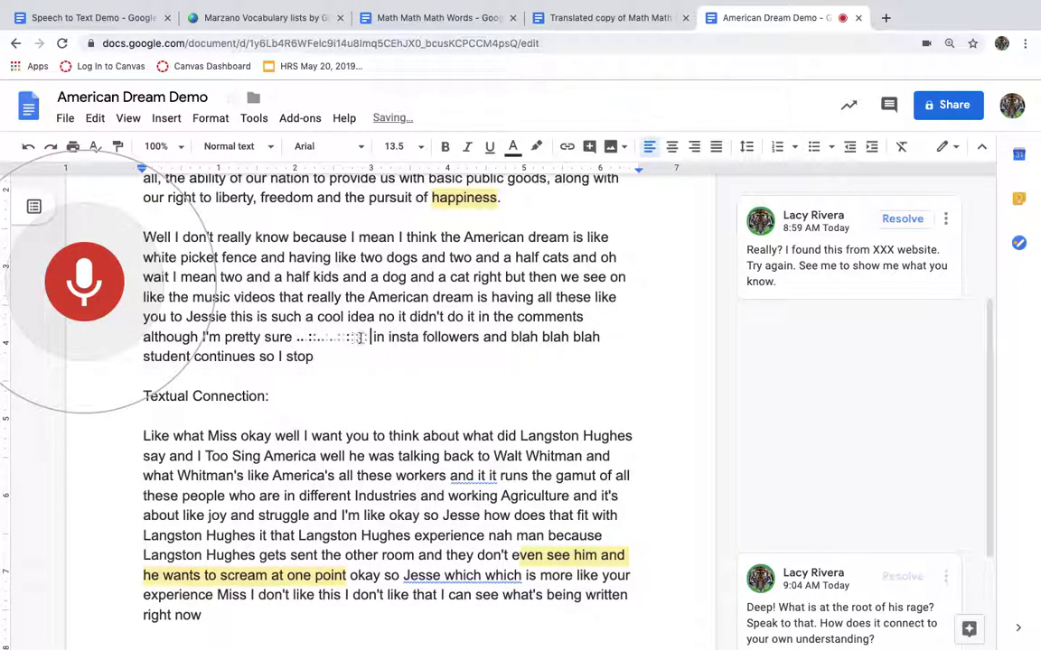
{"action": "left_click", "coordinate": [82, 278]}
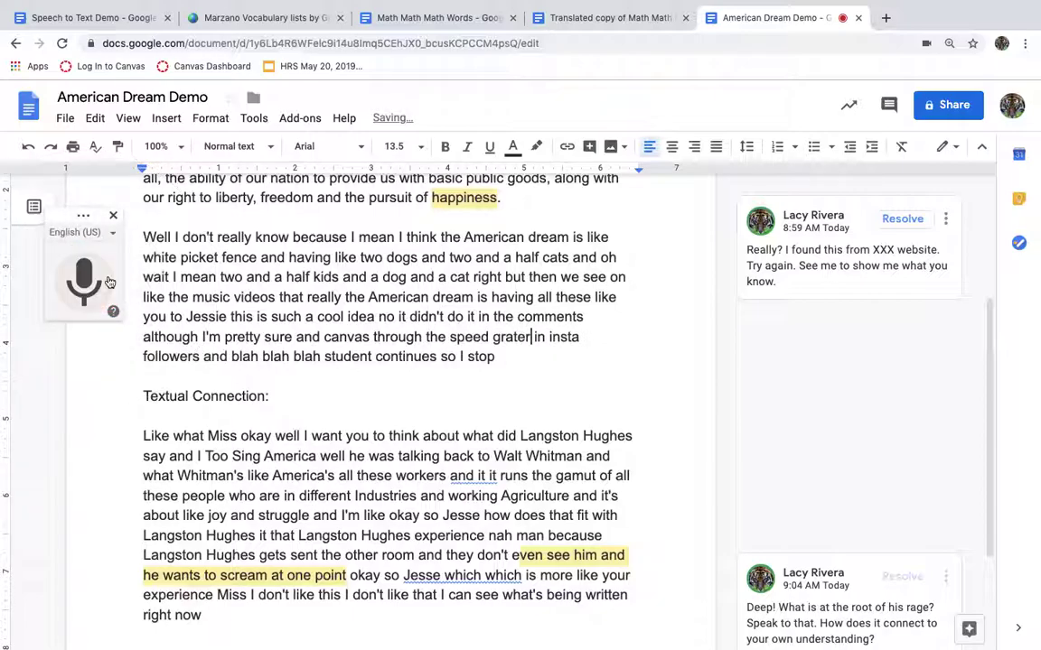
{"action": "left_click_drag", "start_coordinate": [511, 334], "coordinate": [185, 318]}
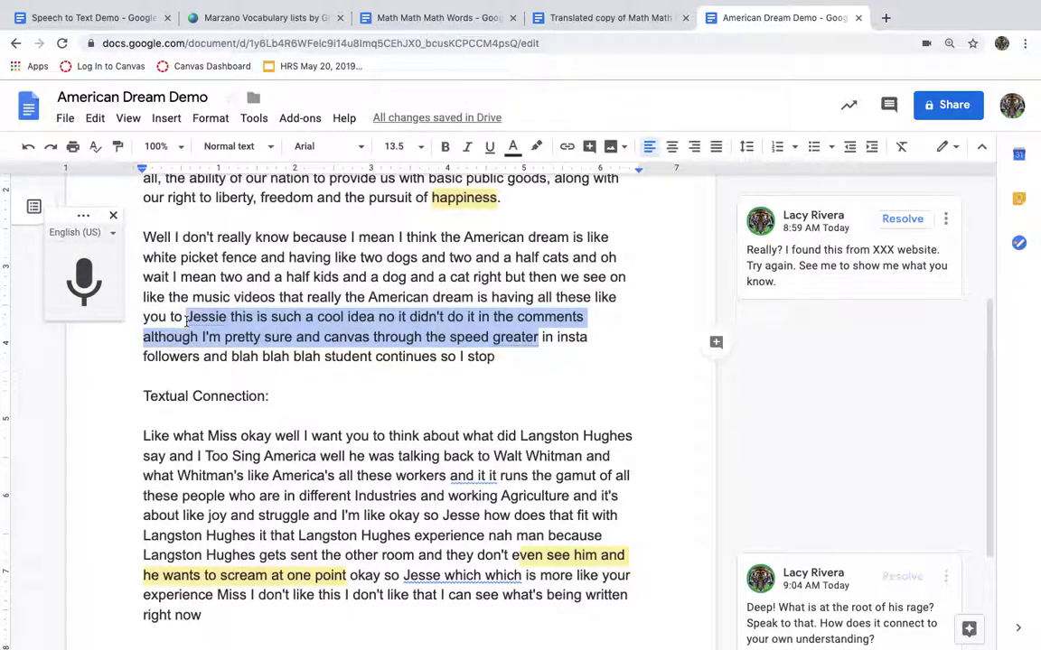
{"action": "key", "text": "BackSpace"}
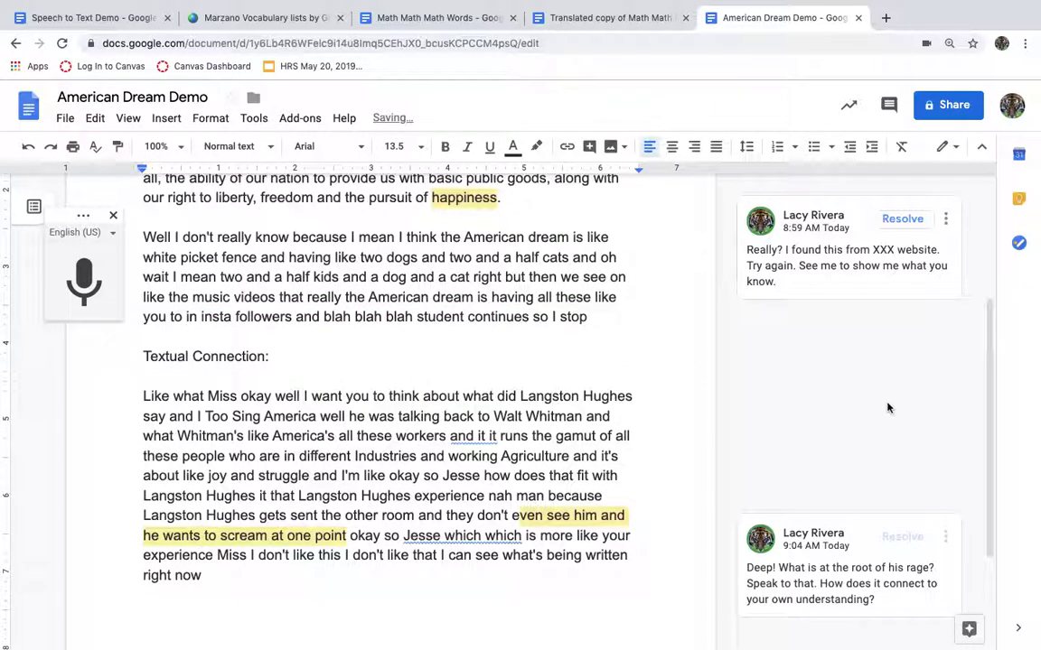
Step: Reply to the comment on "happiness" with: Check out my first paragraph now!
{"action": "scroll", "coordinate": [897, 418], "scroll_direction": "down", "scroll_amount": 2}
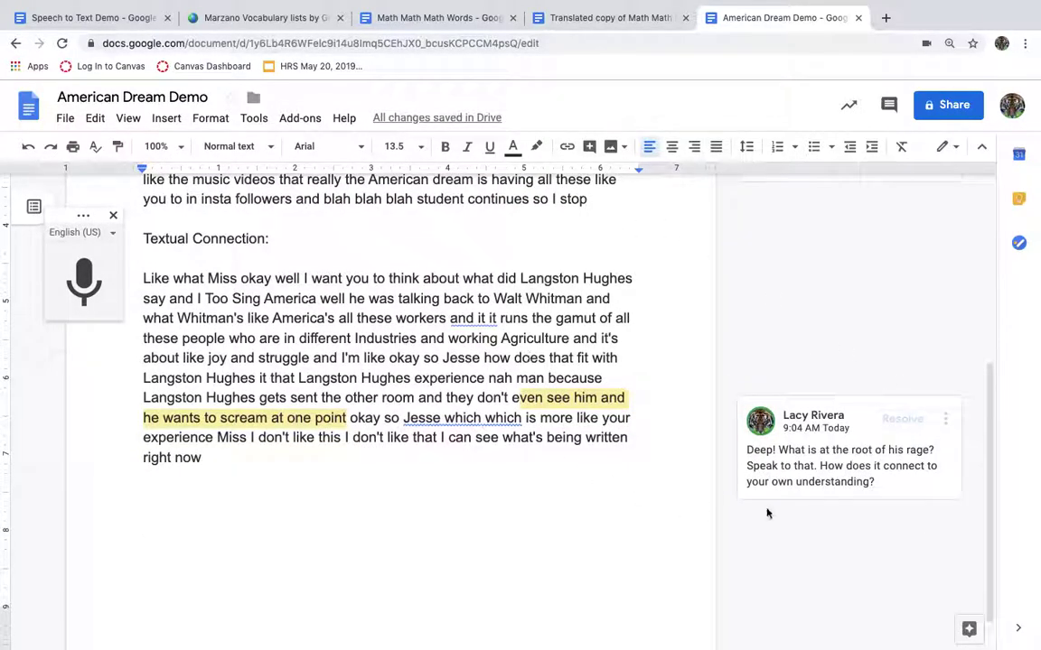
{"action": "scroll", "coordinate": [853, 451], "scroll_direction": "up", "scroll_amount": 3}
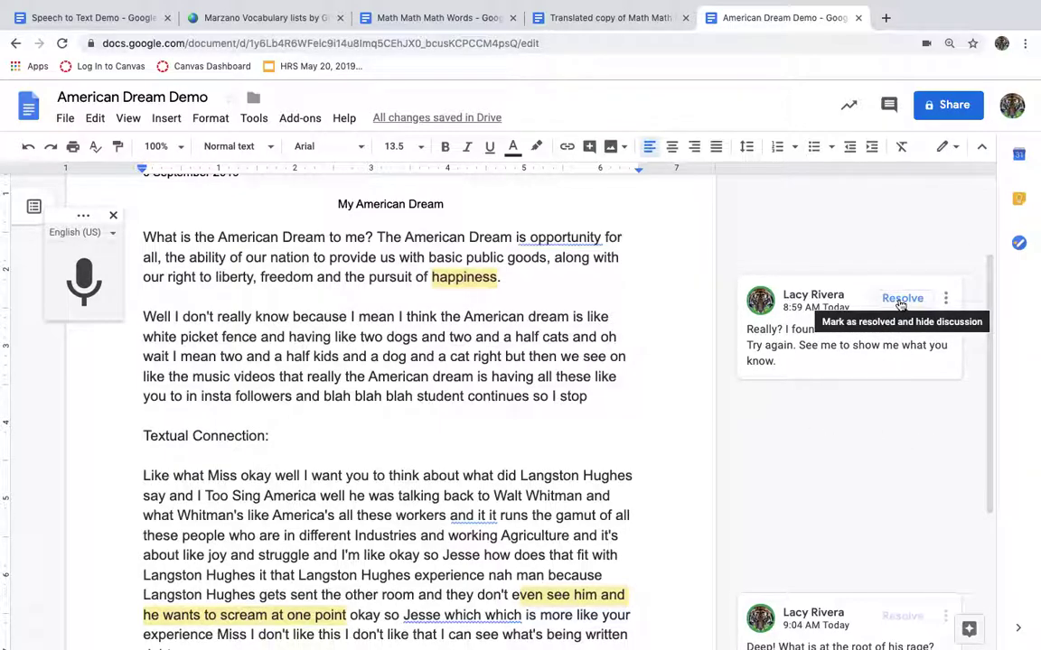
{"action": "left_click", "coordinate": [945, 298]}
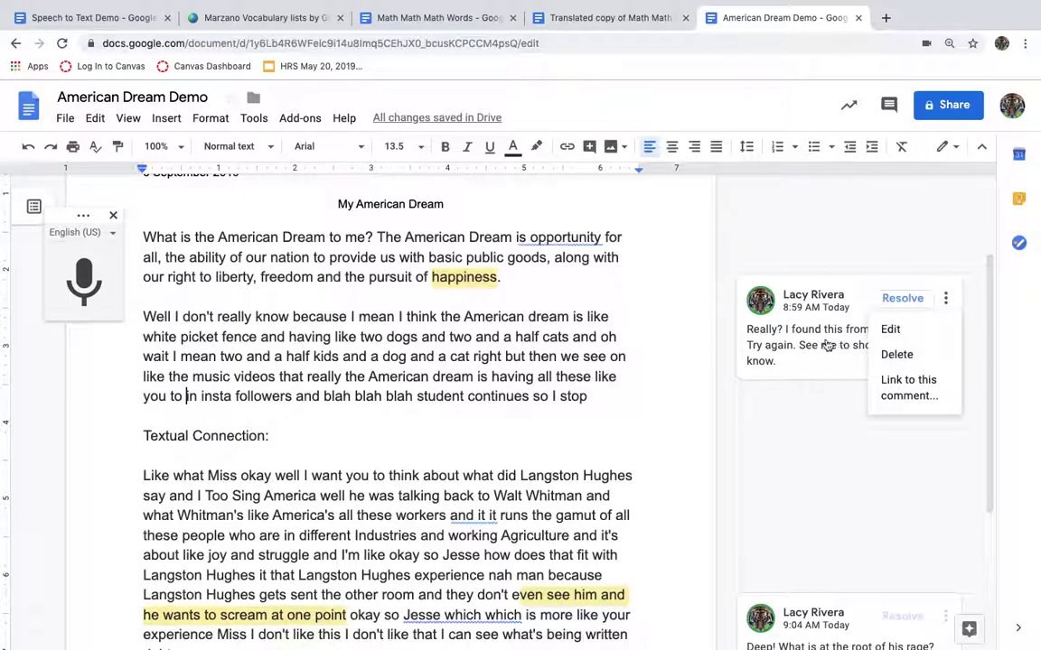
{"action": "left_click", "coordinate": [824, 344]}
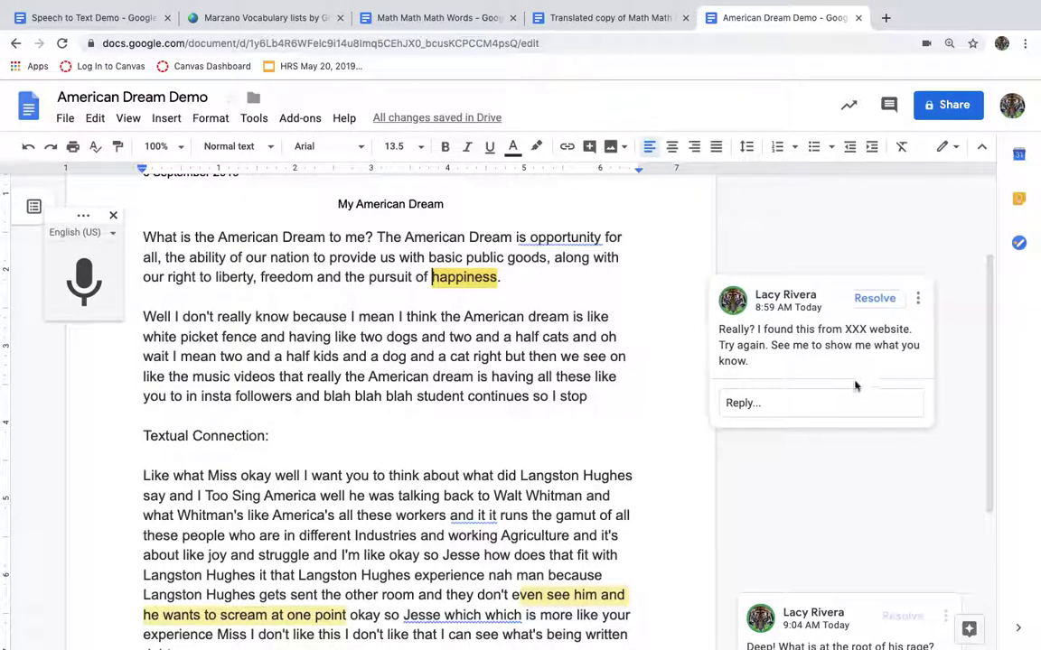
{"action": "left_click", "coordinate": [813, 407]}
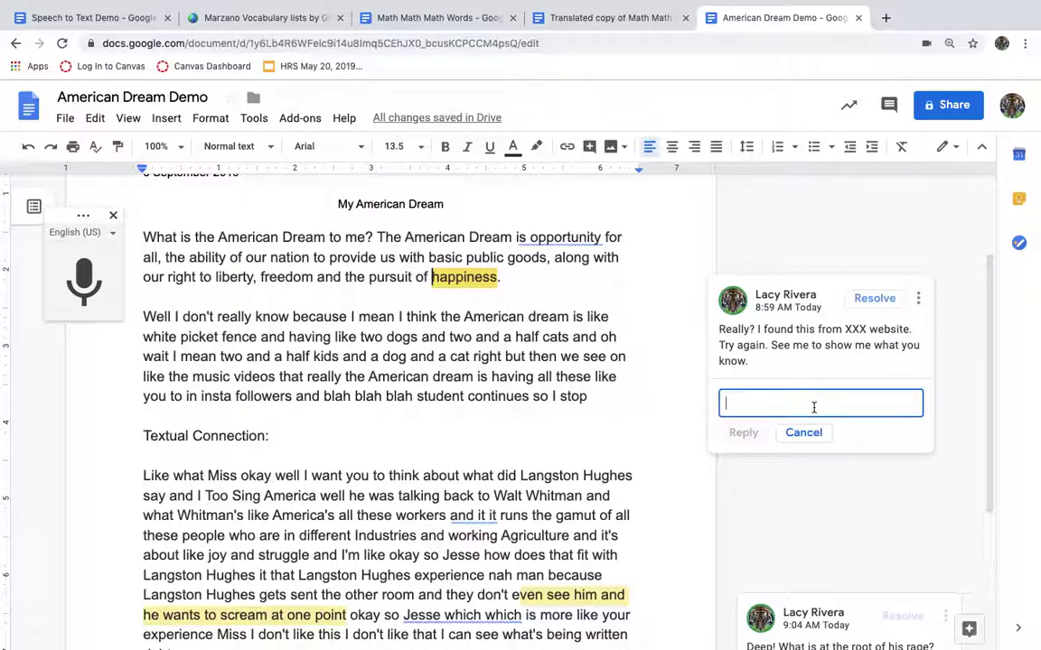
{"action": "type", "text": "Check out my first paragraph now!"}
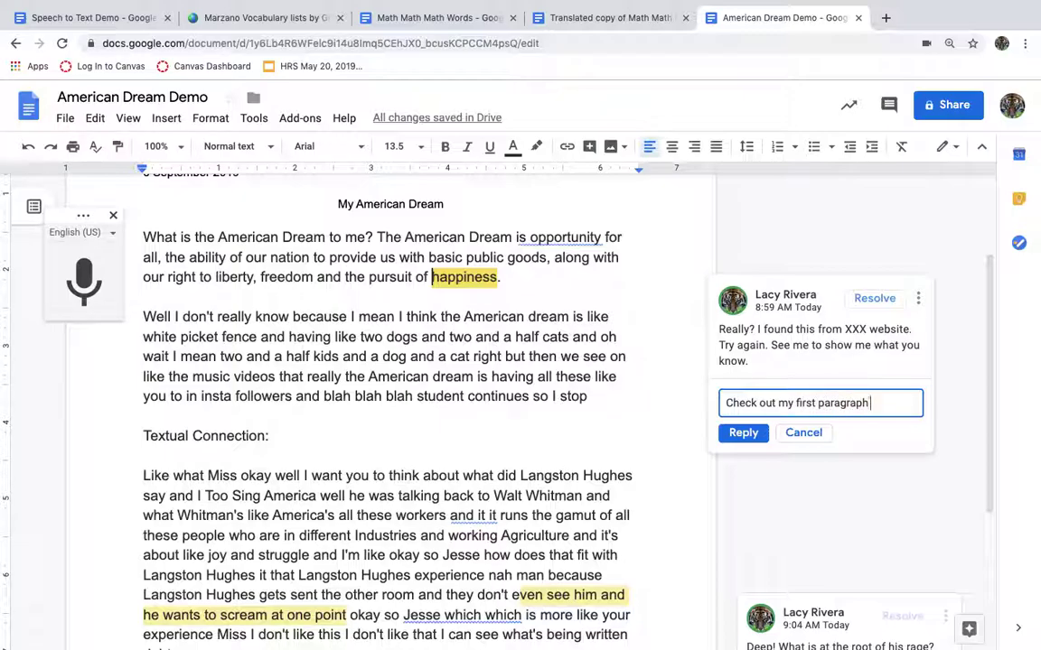
{"action": "left_click", "coordinate": [743, 433]}
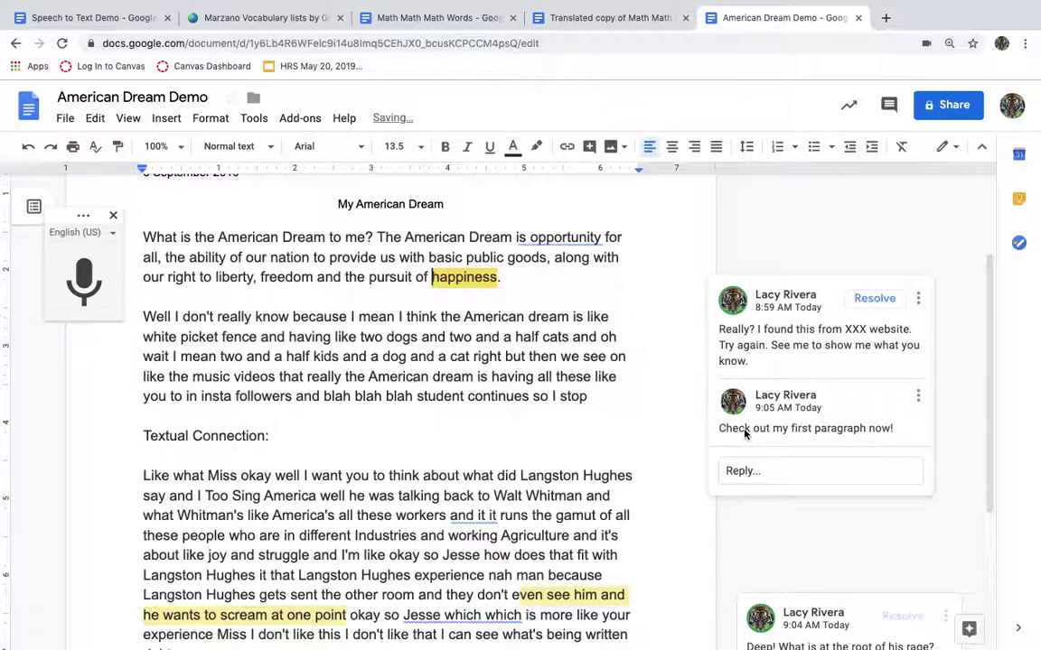
Step: Resolve the comments on "happiness" and on "even see him and he wants to scream at one point"
{"action": "left_click", "coordinate": [891, 301]}
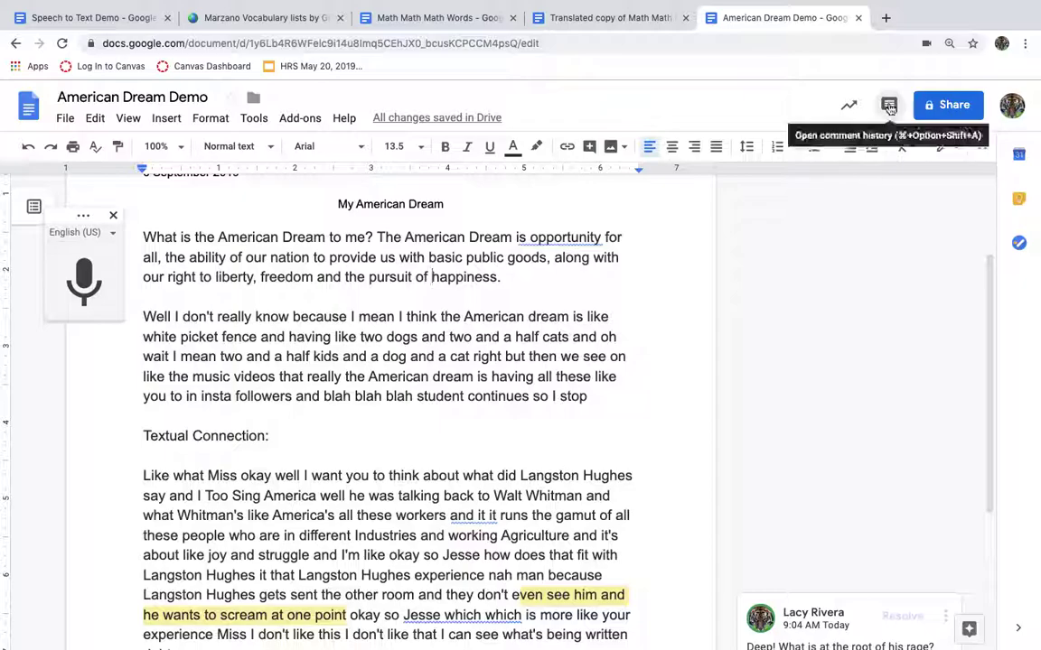
{"action": "scroll", "coordinate": [851, 483], "scroll_direction": "down", "scroll_amount": 3}
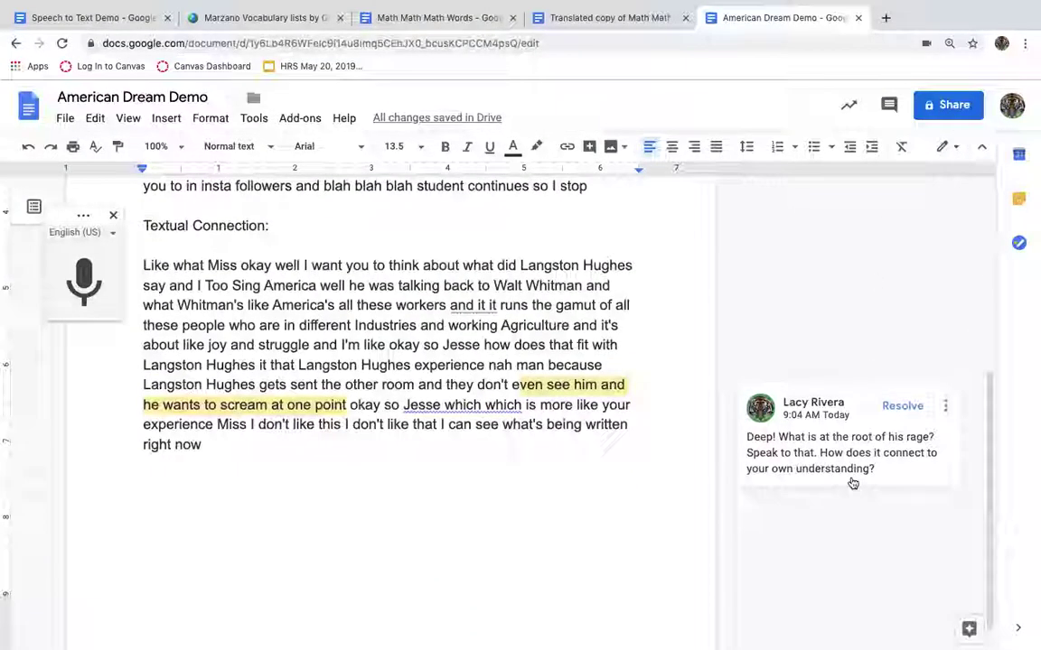
{"action": "left_click", "coordinate": [903, 406]}
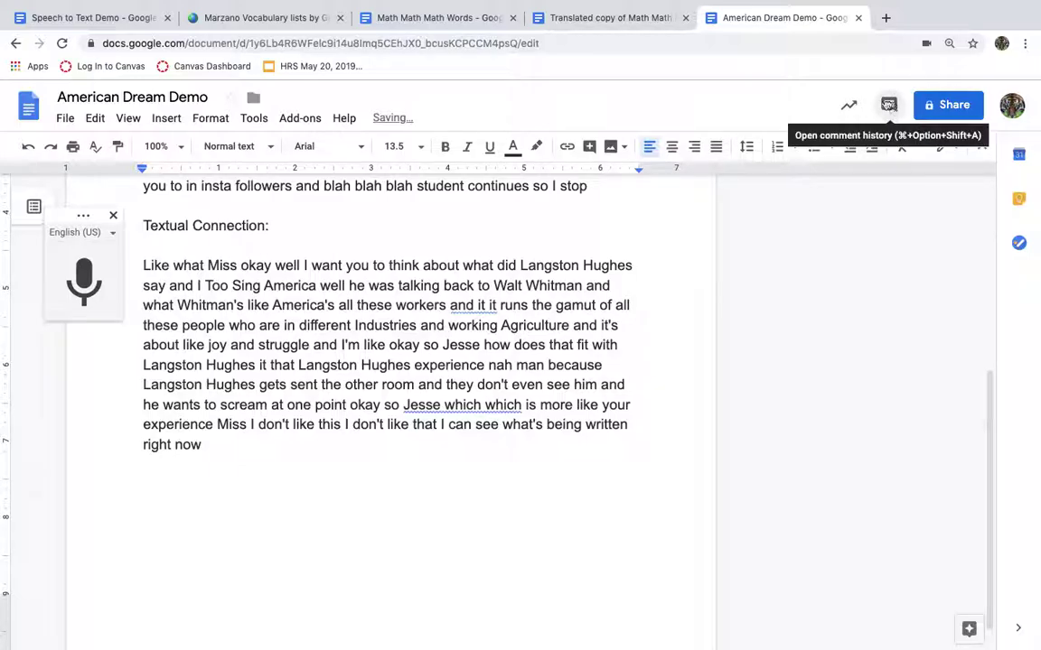
Step: Review the resolved discussions and the reply in the document's comment history, and close the history and voice typing
{"action": "left_click", "coordinate": [889, 106]}
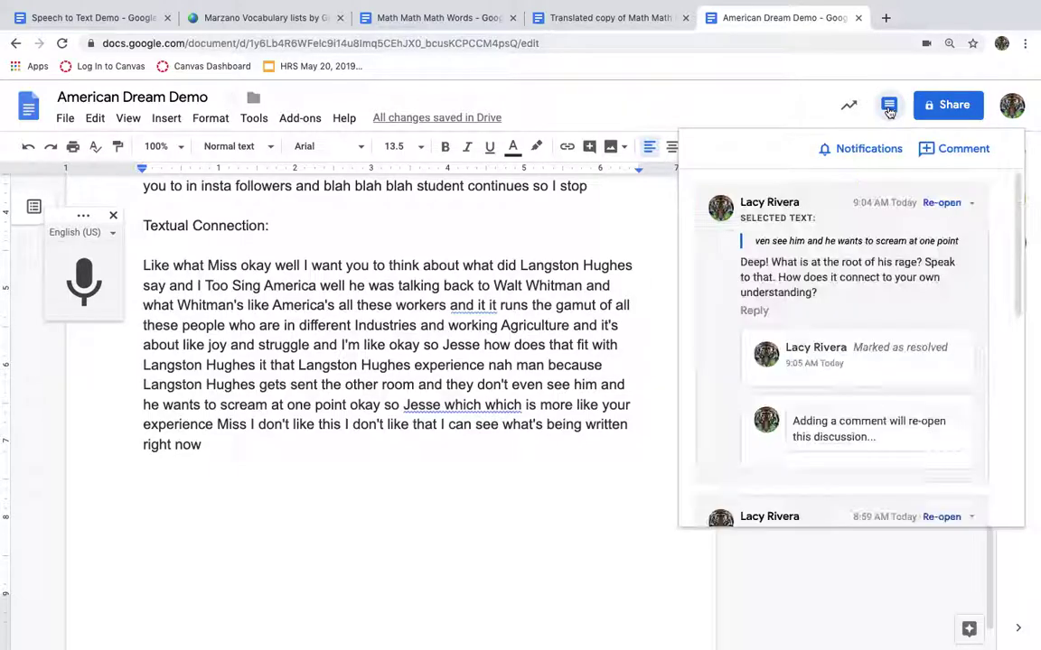
{"action": "scroll", "coordinate": [875, 383], "scroll_direction": "down", "scroll_amount": 10}
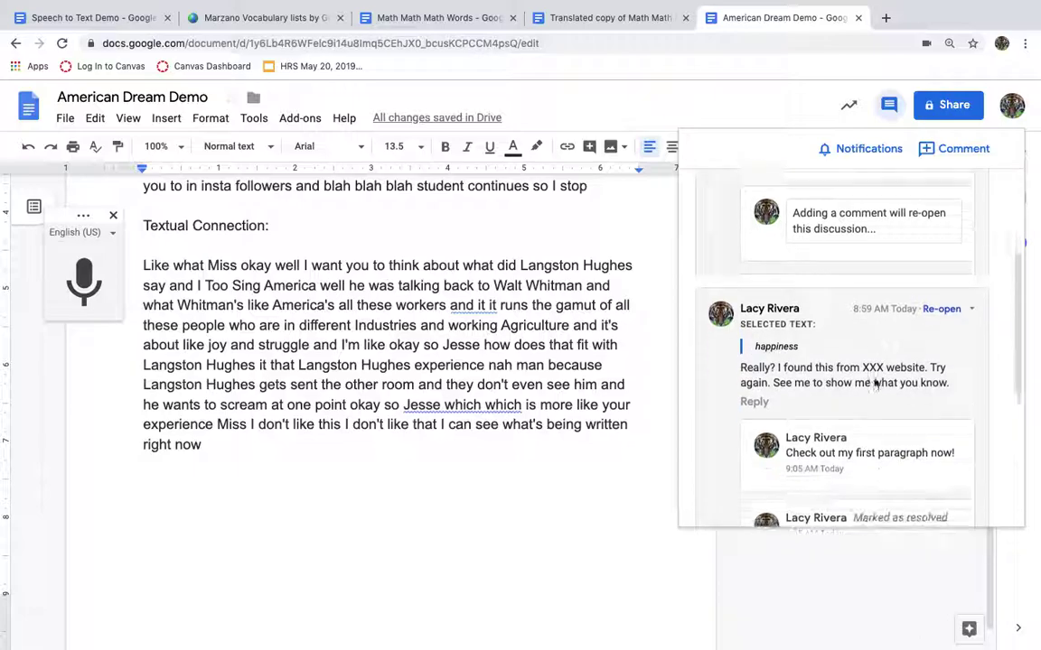
{"action": "scroll", "coordinate": [874, 383], "scroll_direction": "up", "scroll_amount": 2}
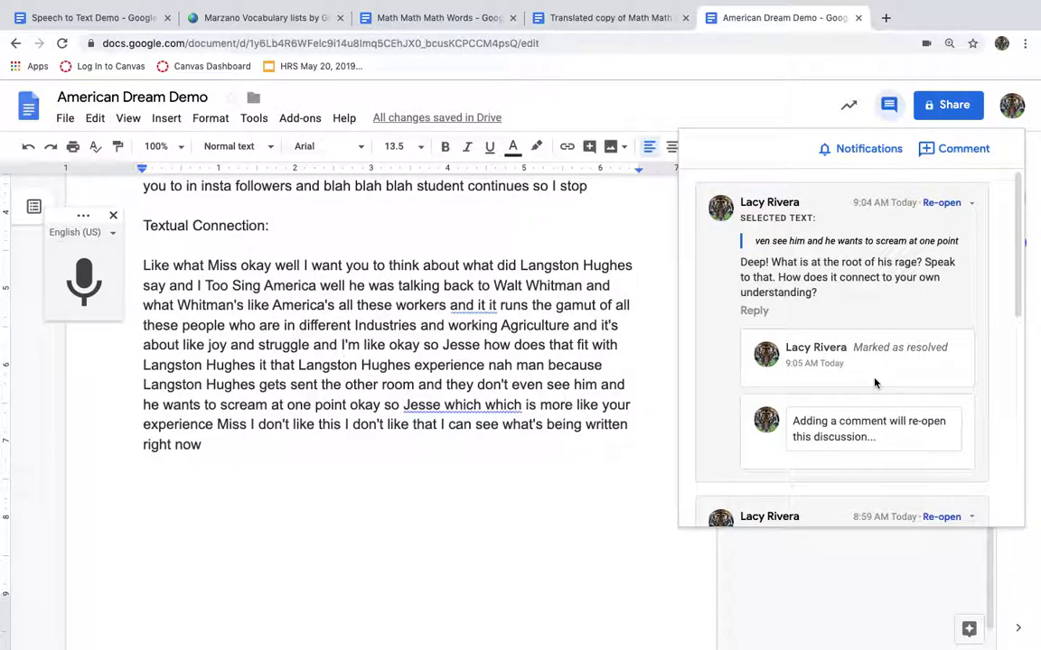
{"action": "left_click", "coordinate": [890, 106]}
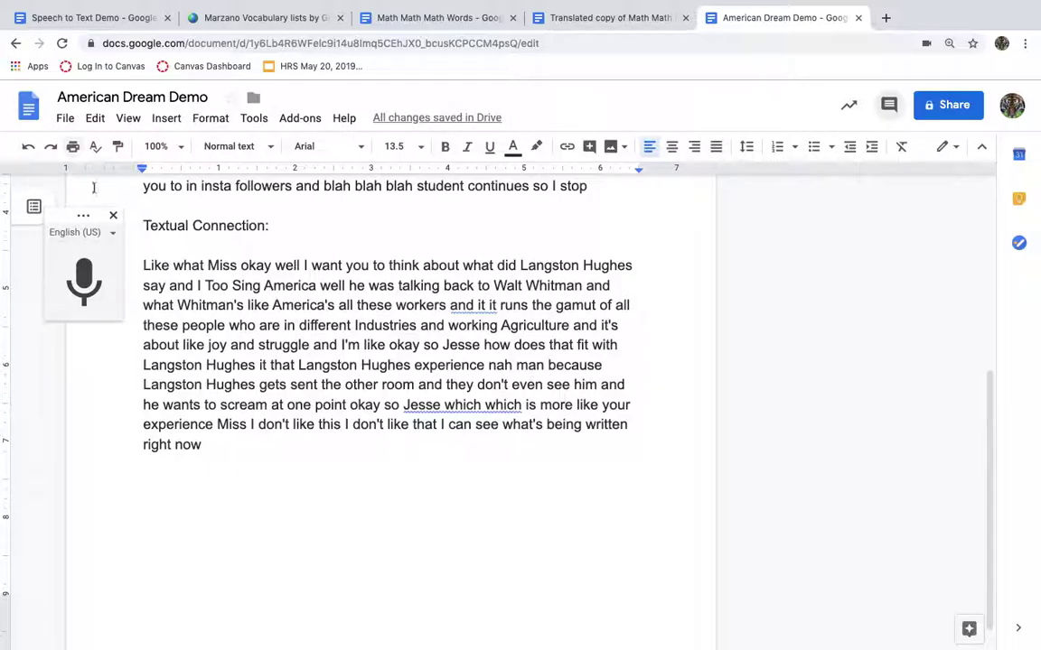
{"action": "left_click", "coordinate": [113, 217]}
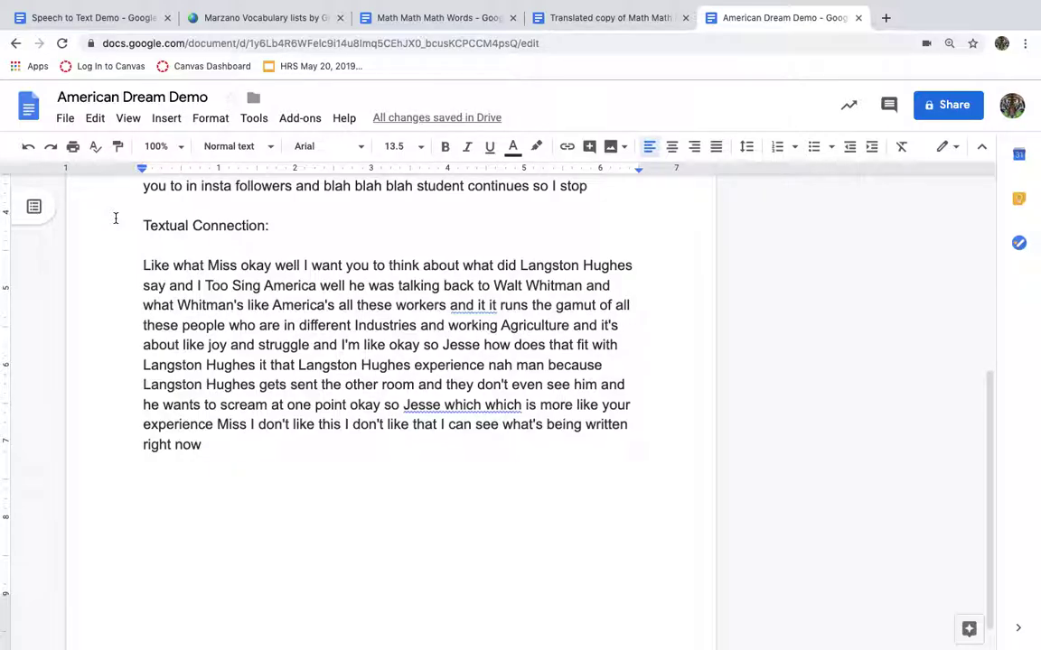
{"action": "mouse_move", "coordinate": [455, 5]}
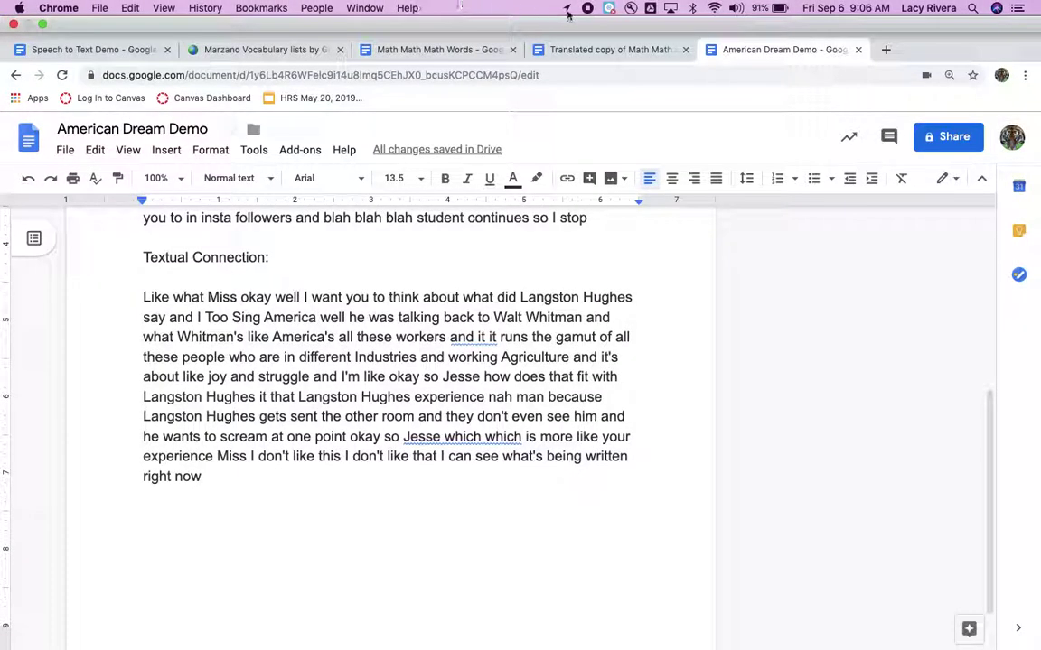